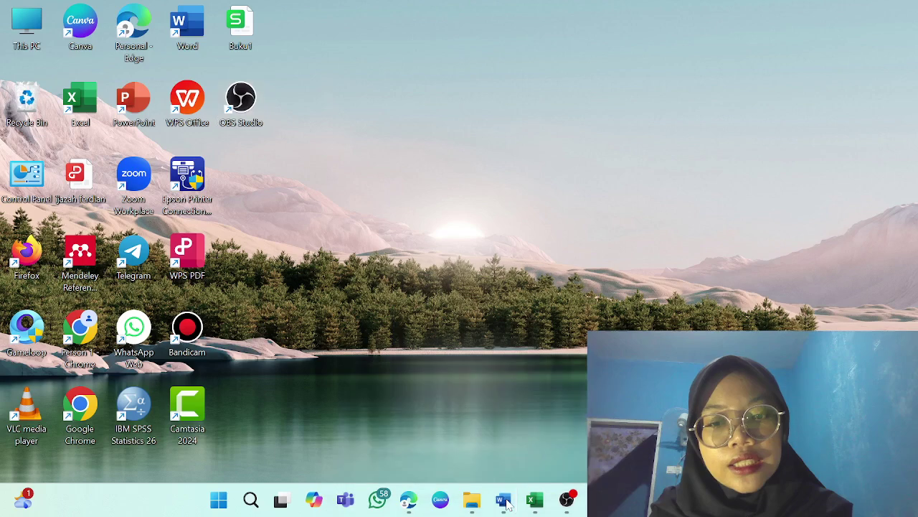
- Switch to the Uji Paired Sample T document in Word to read its title, research questions and hypotheses
mouse_move(507, 505)
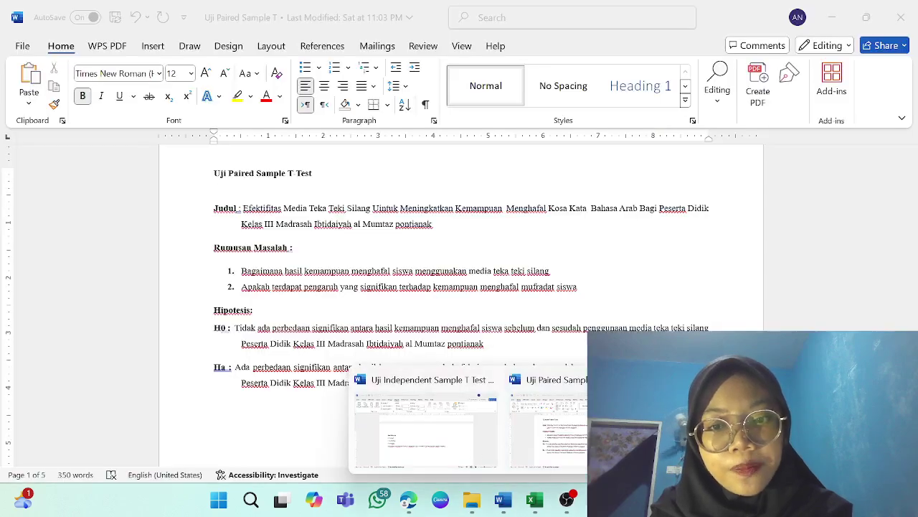
left_click(549, 423)
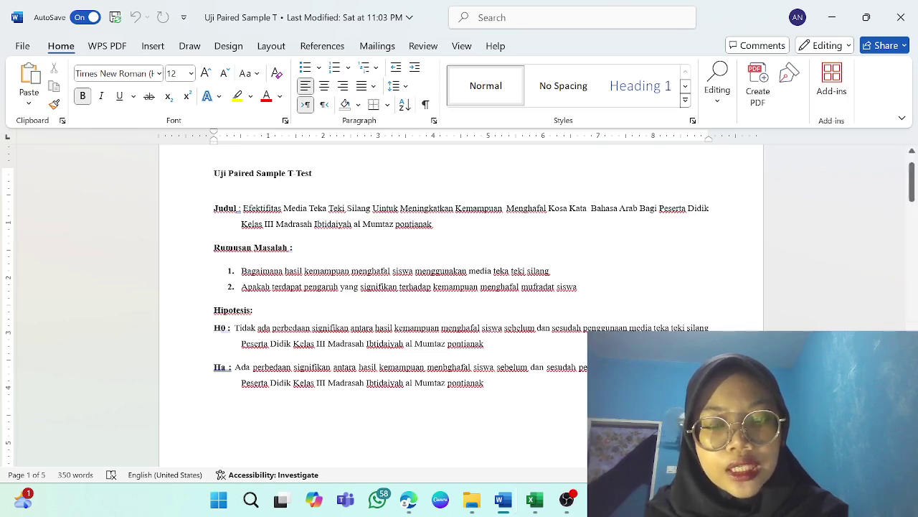
- Switch to the SPSS Data Editor, rename the second variable to post, and return to the data values
left_click(598, 500)
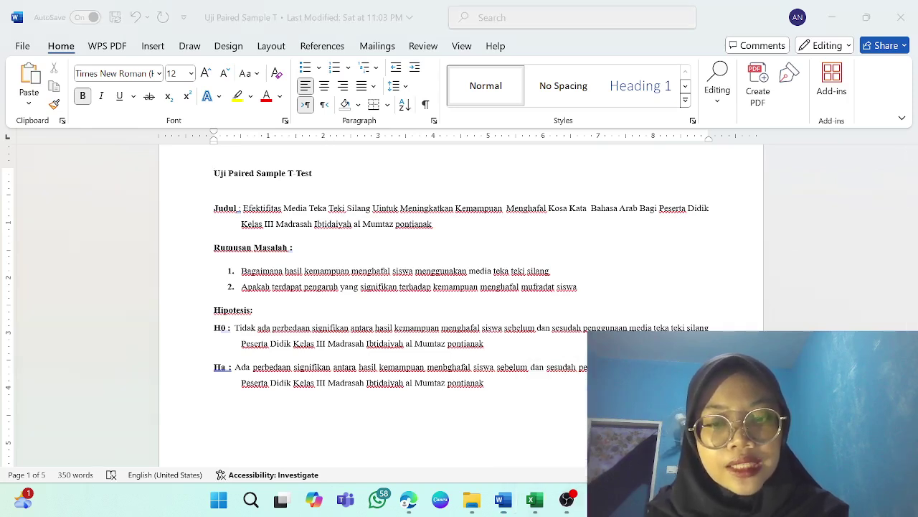
scroll(183, 192, "up", 7)
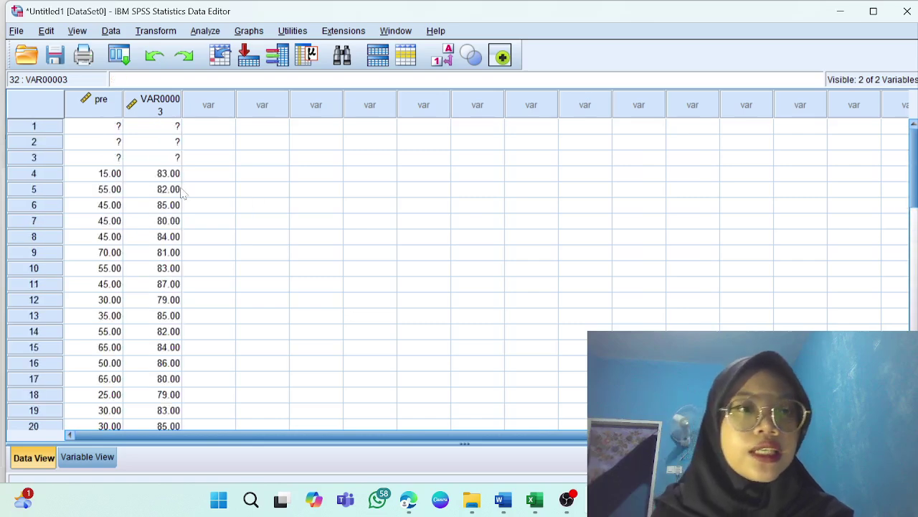
left_click(99, 464)
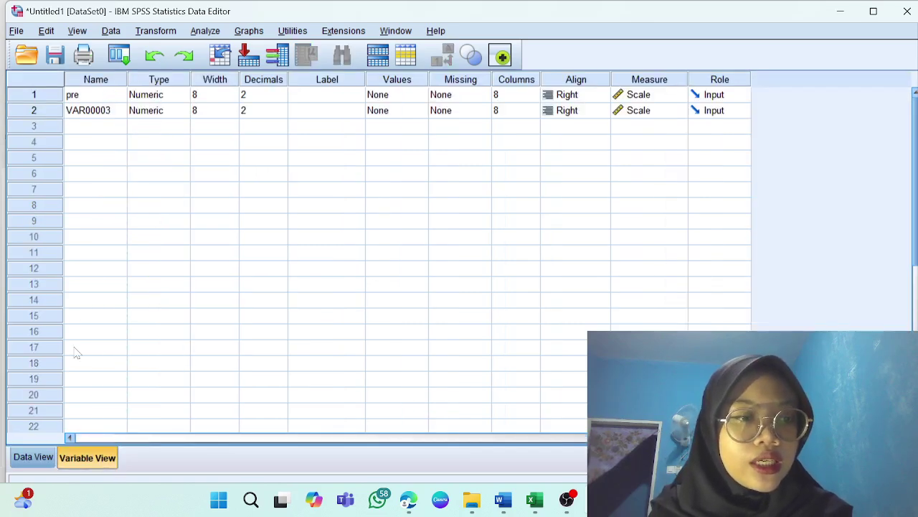
left_click(93, 115)
key("BackSpace")
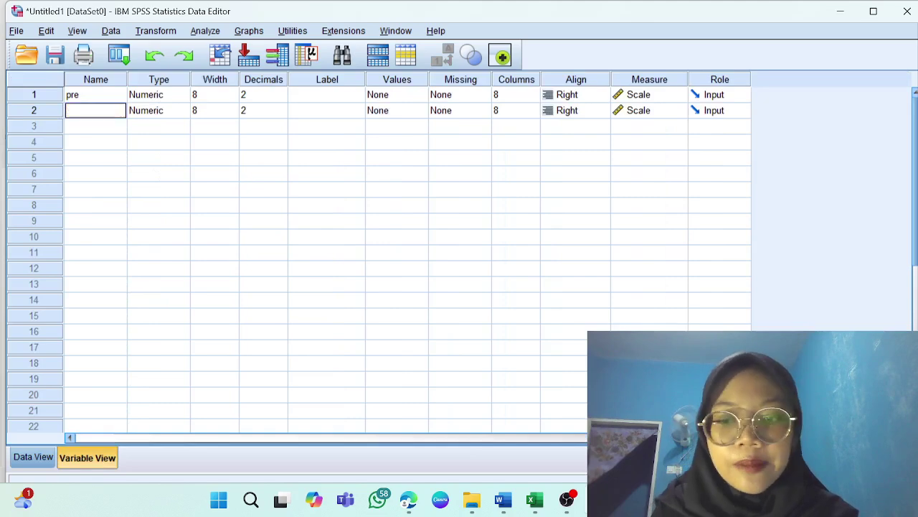
type("post")
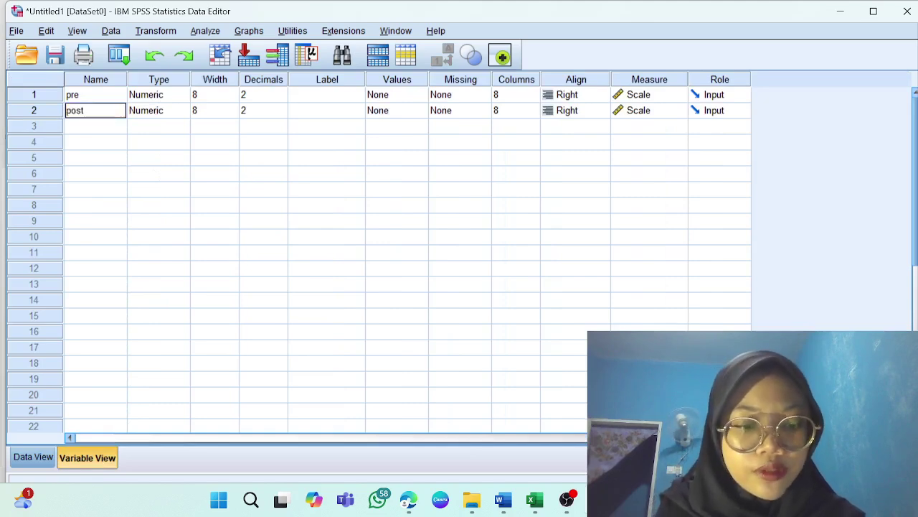
left_click(33, 457)
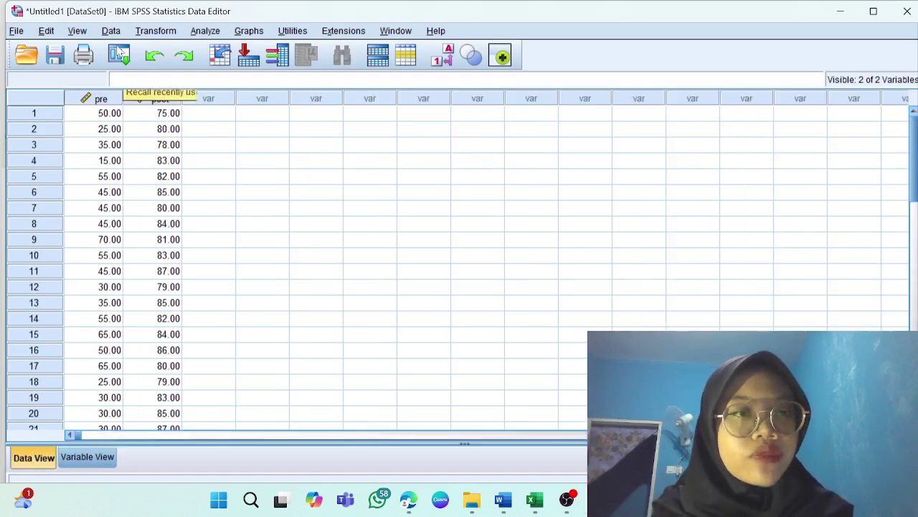
- Run an Explore analysis on pre and post with normality plots and tests, and view the Tests of Normality table
left_click(206, 32)
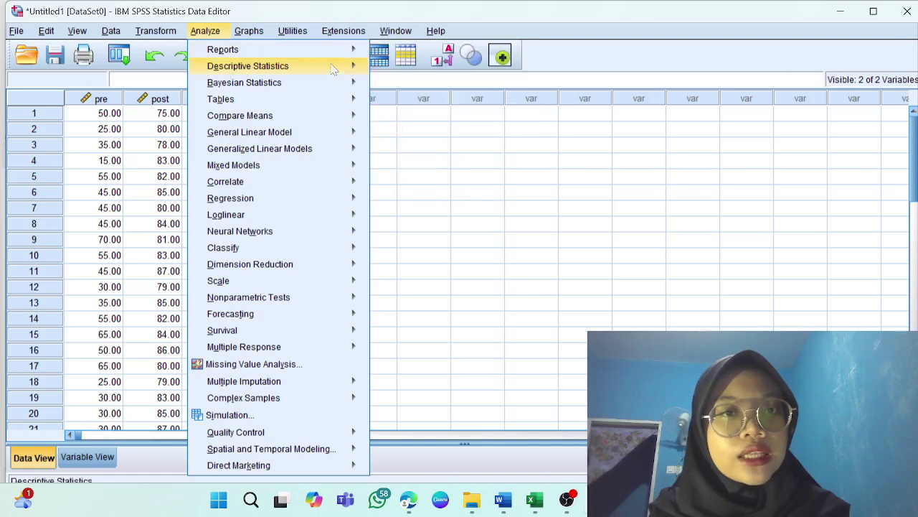
mouse_move(334, 69)
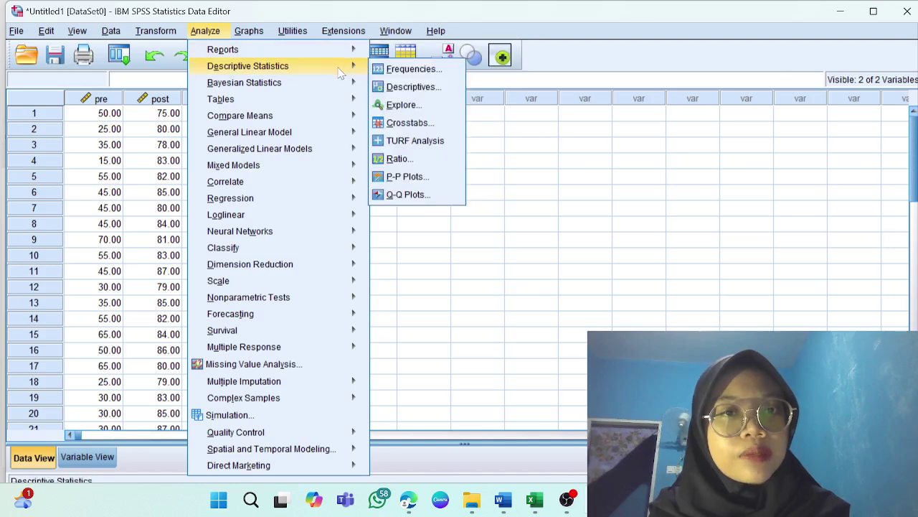
left_click(436, 106)
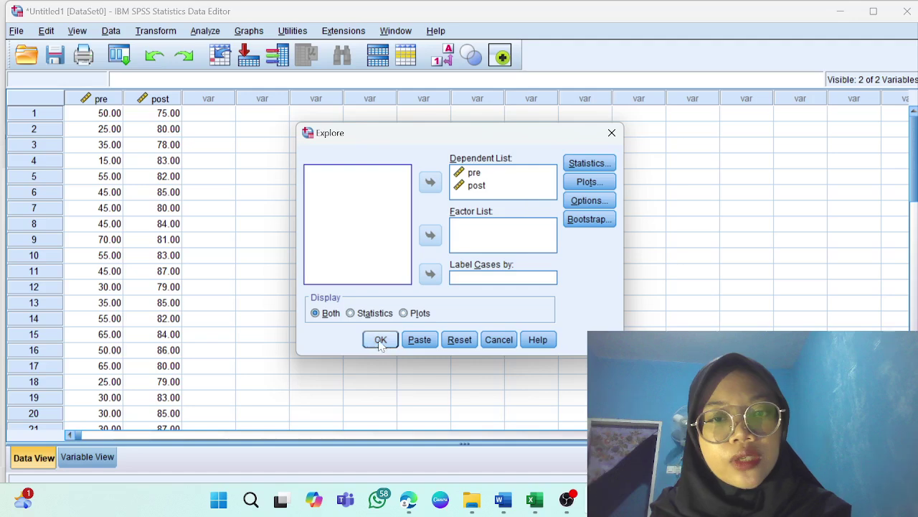
left_click(611, 184)
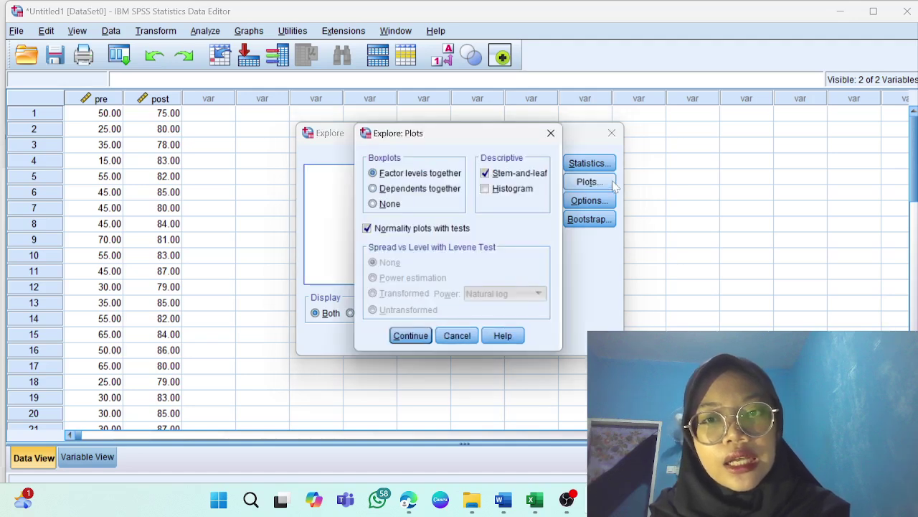
left_click(420, 341)
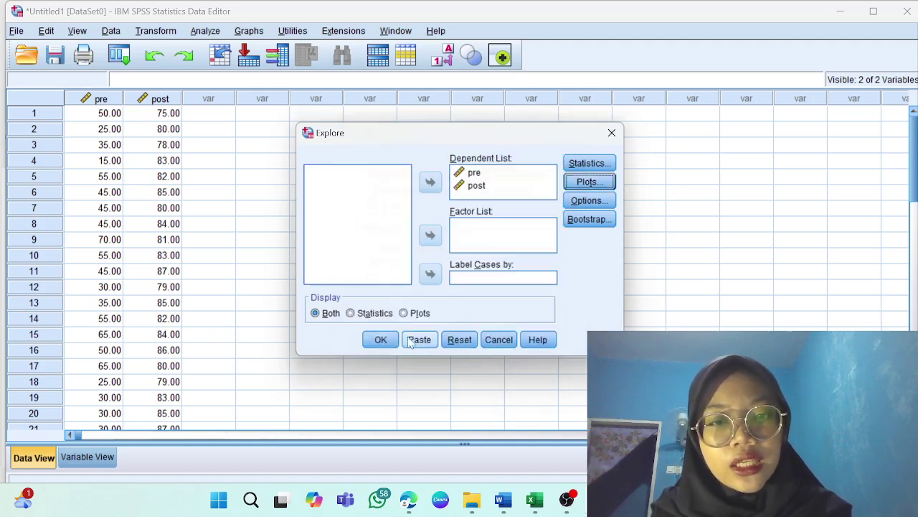
left_click(381, 340)
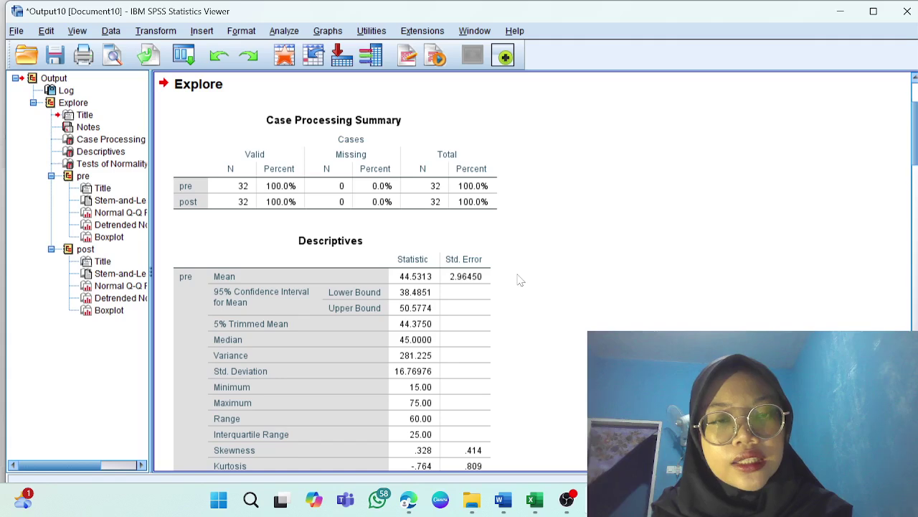
scroll(518, 279, "down", 5)
scroll(520, 280, "down", 5)
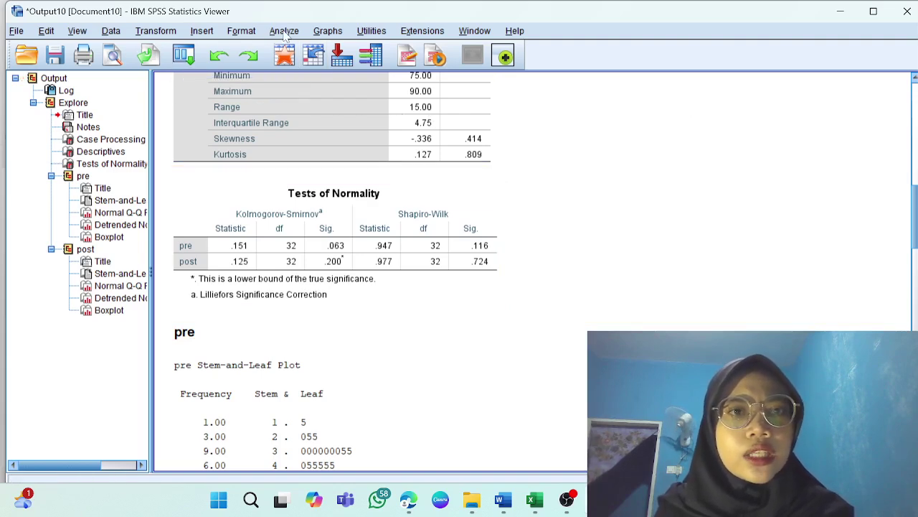
- Run a Paired-Samples T Test with pre as Variable1 and post as Variable2
left_click(284, 31)
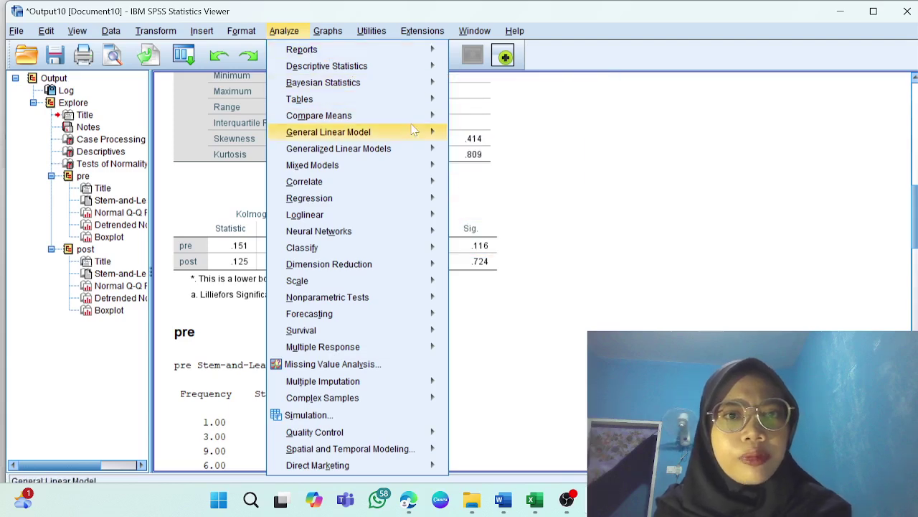
mouse_move(420, 117)
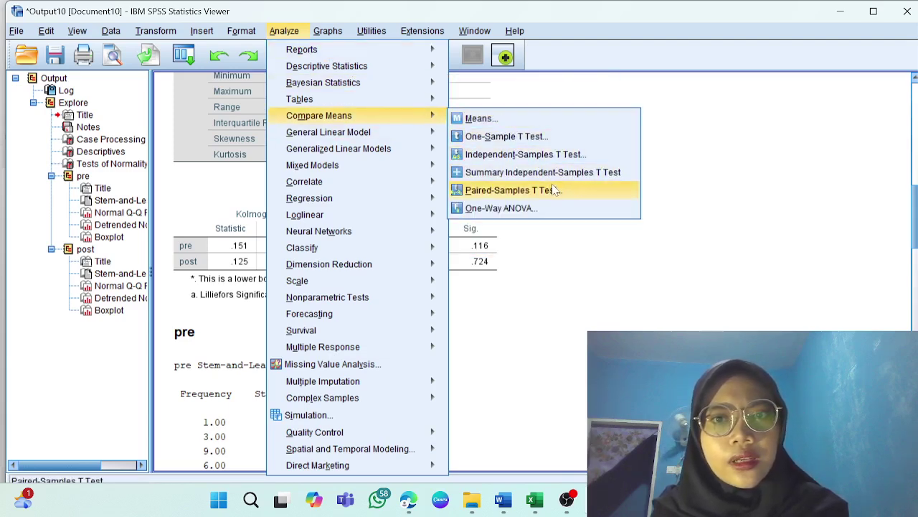
left_click(552, 188)
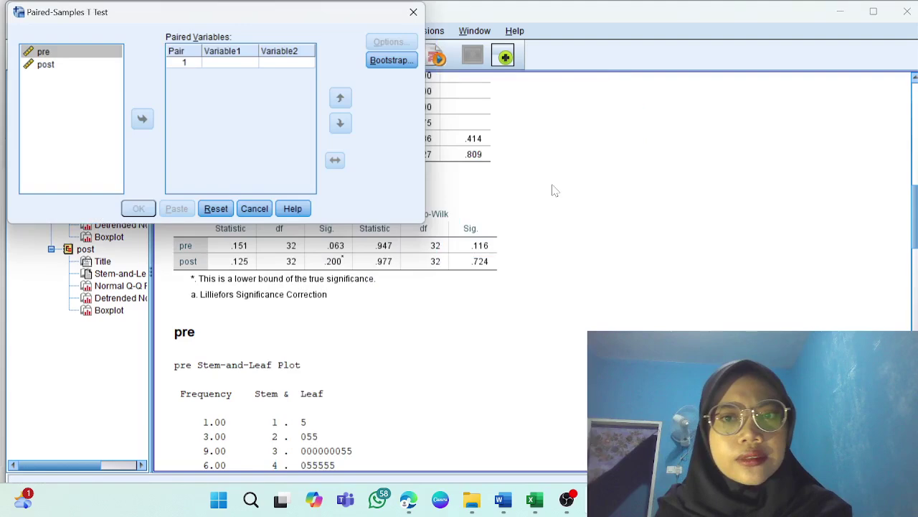
left_click(144, 121)
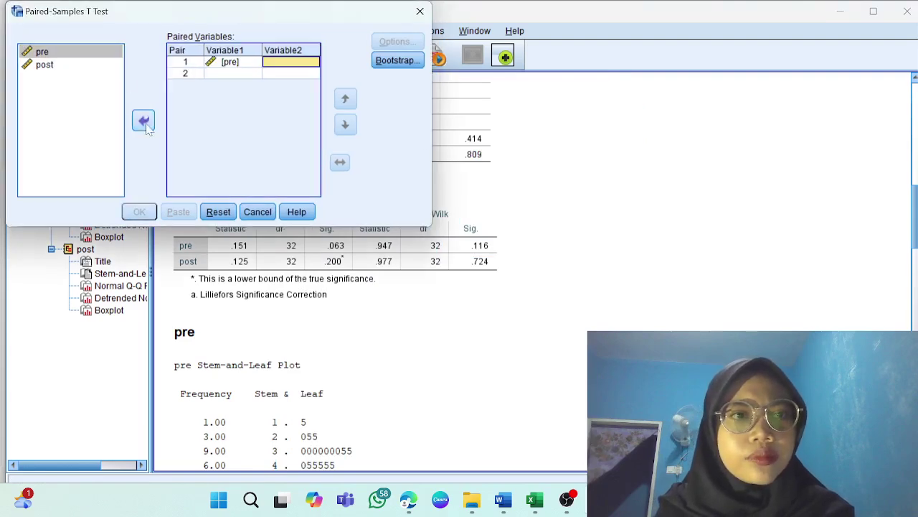
left_click(102, 66)
left_click(142, 121)
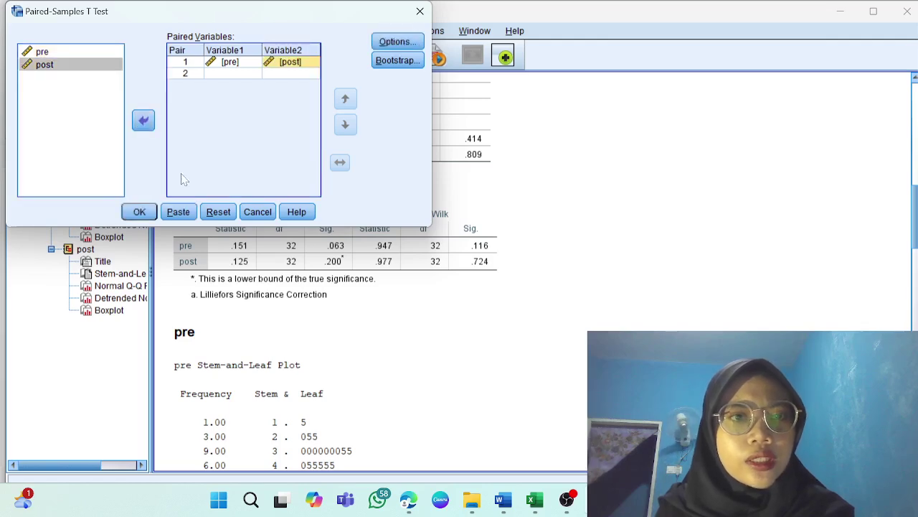
left_click(137, 212)
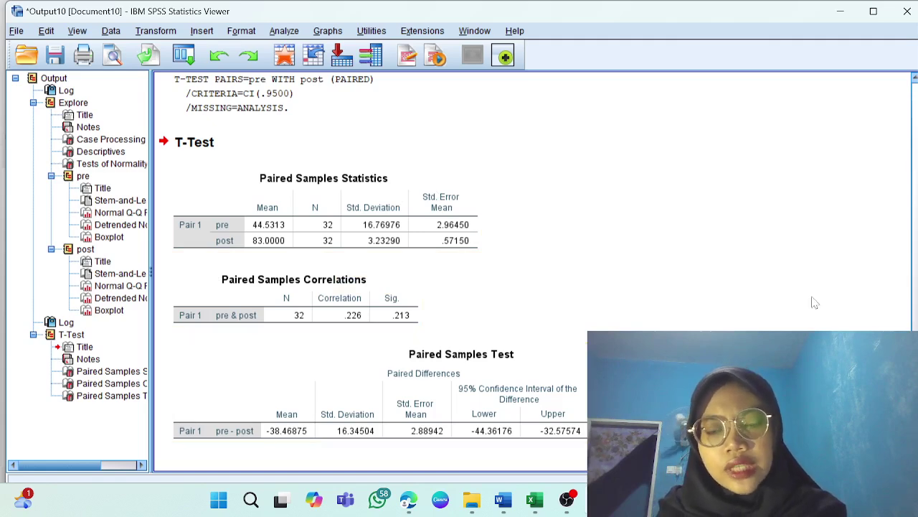
- Switch to the Uji Paired Sample T document in Word and review its normality table, paired samples tables and written conclusion
mouse_move(502, 504)
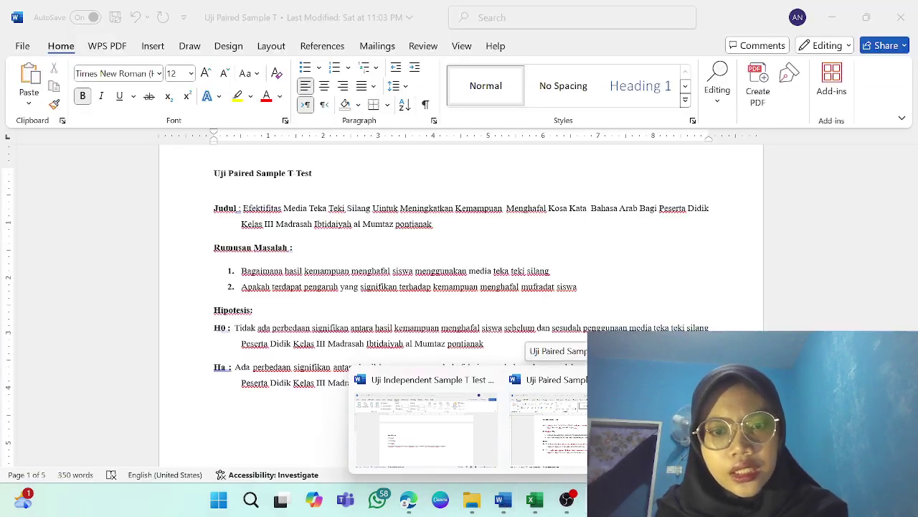
left_click(549, 419)
scroll(459, 301, "down", 10)
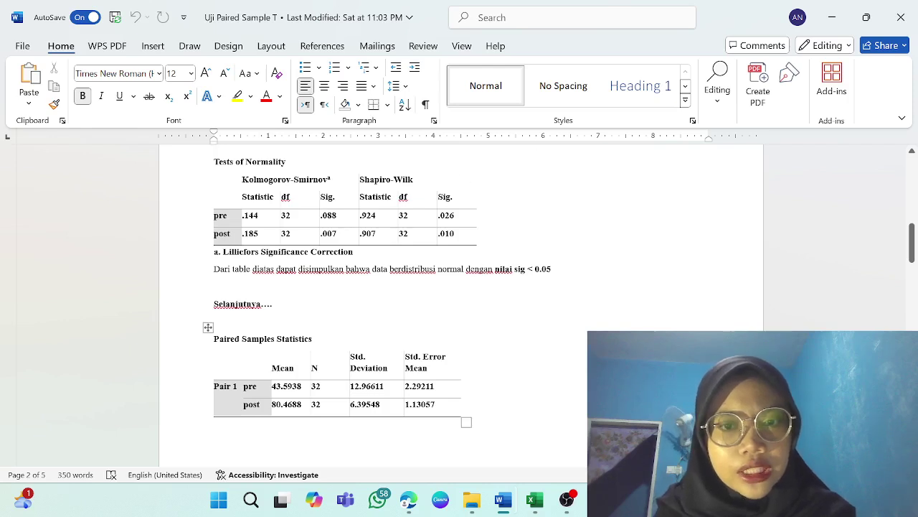
scroll(459, 301, "down", 2)
scroll(459, 301, "down", 1)
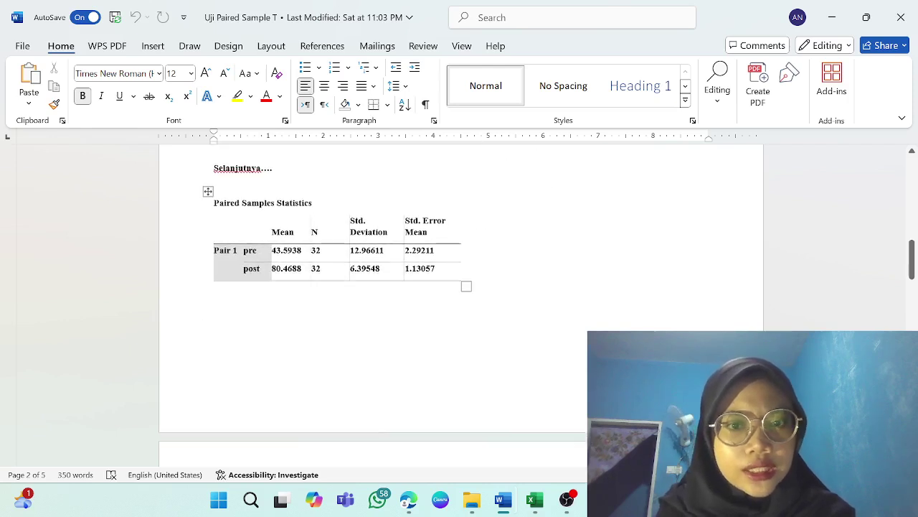
scroll(439, 340, "down", 7)
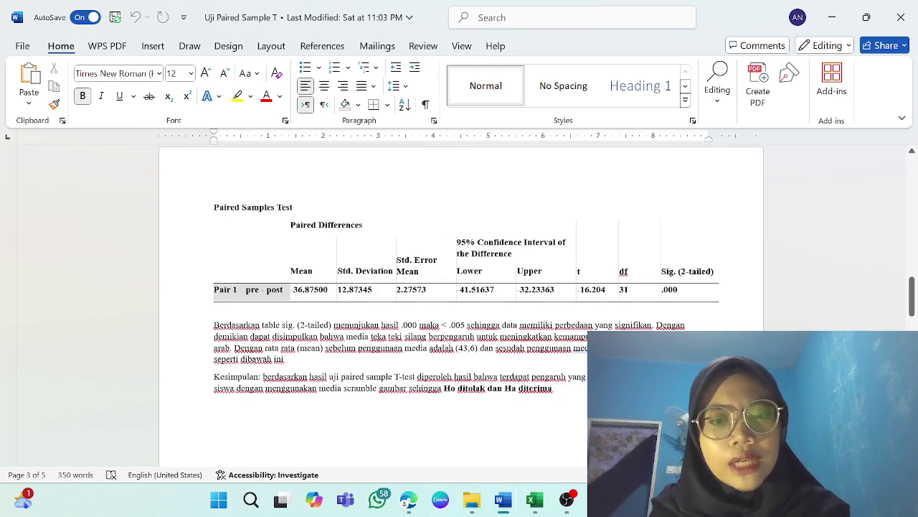
scroll(459, 287, "down", 5)
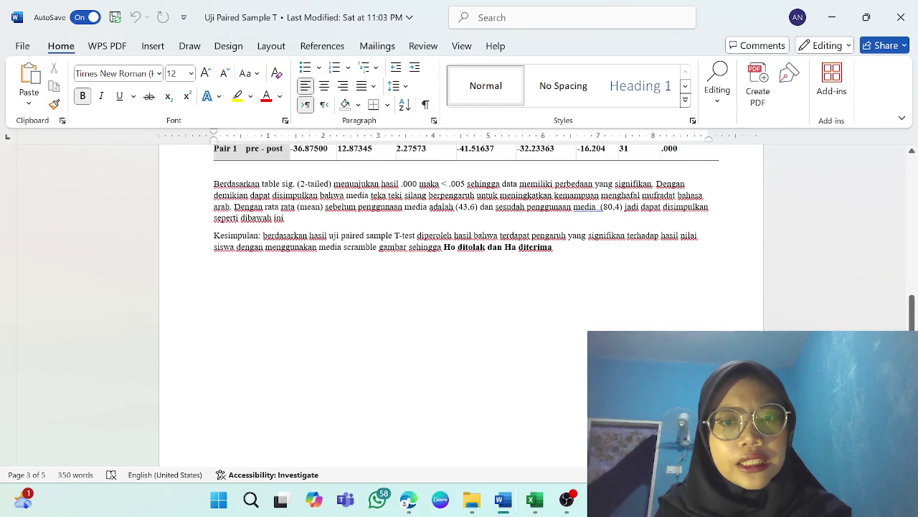
scroll(459, 287, "down", 3)
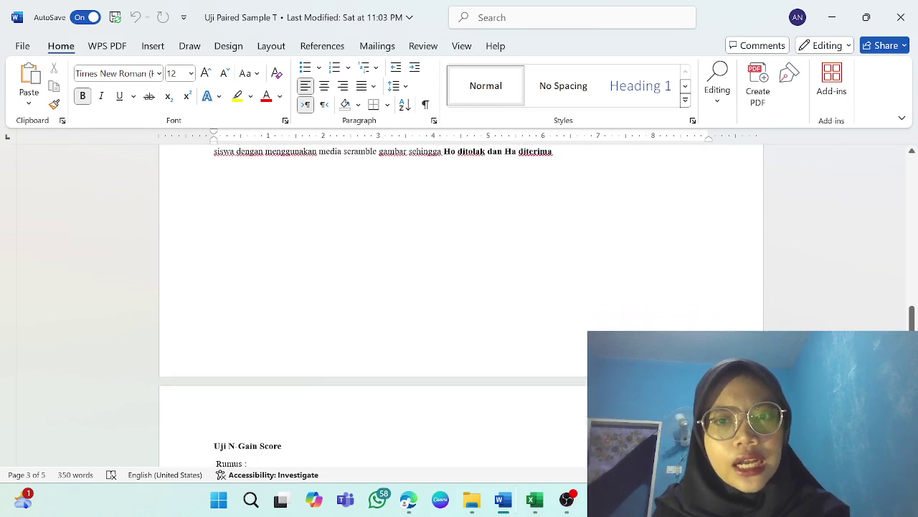
- Review the Uji N-Gain Score section of the document, including the formula, category table and descriptive statistics
scroll(361, 361, "down", 4)
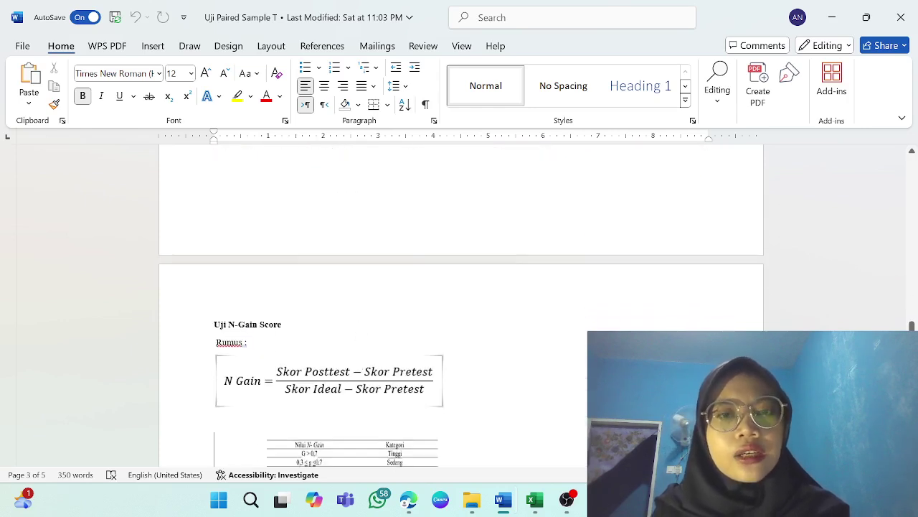
scroll(459, 287, "up", 20)
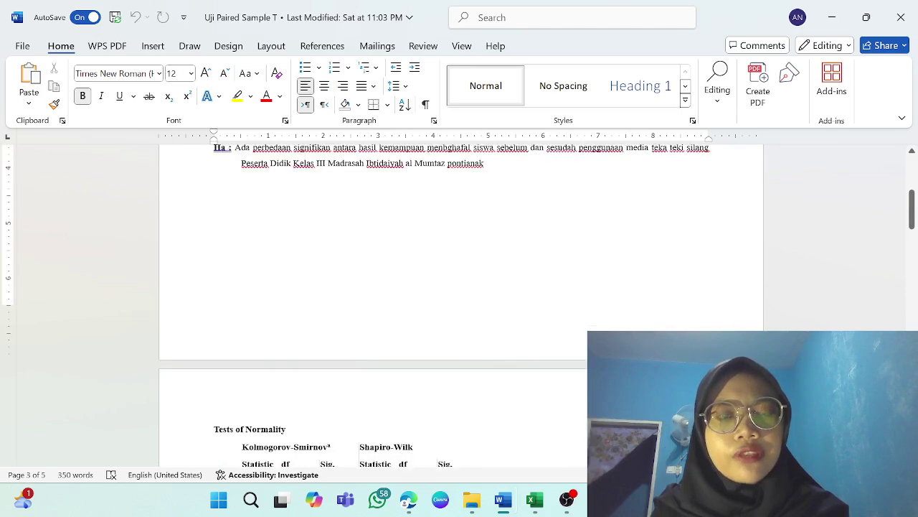
scroll(459, 287, "up", 20)
scroll(459, 287, "down", 15)
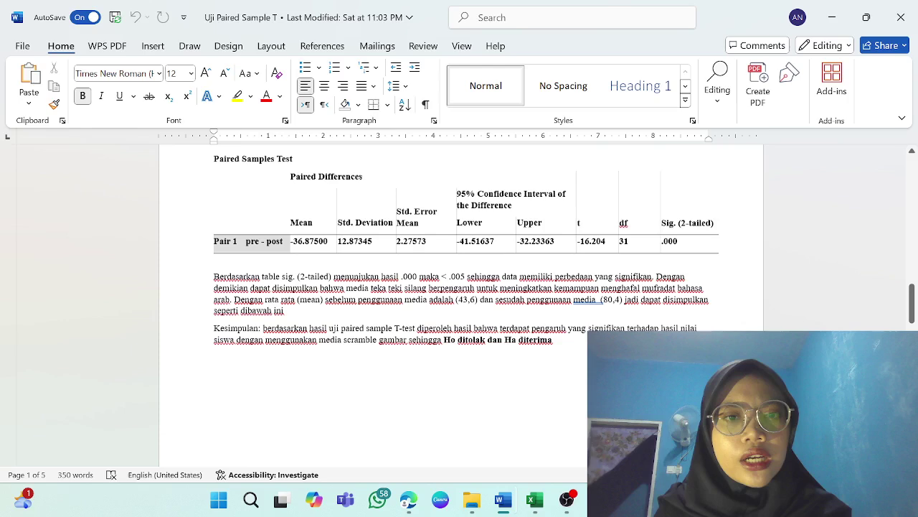
scroll(419, 373, "down", 10)
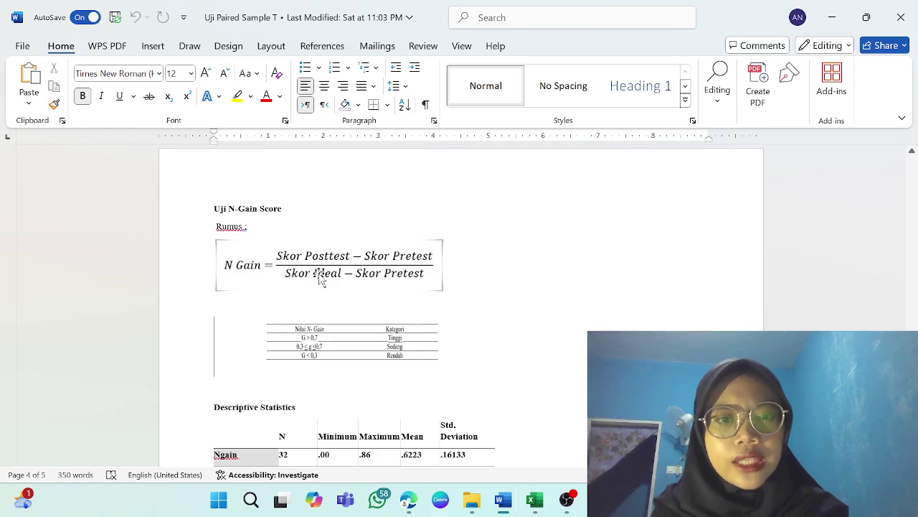
scroll(403, 294, "down", 1)
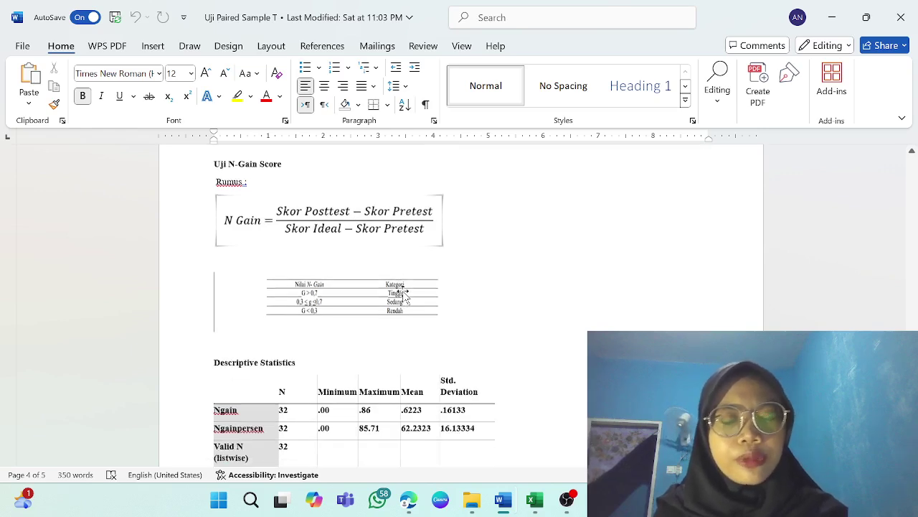
scroll(405, 295, "up", 1)
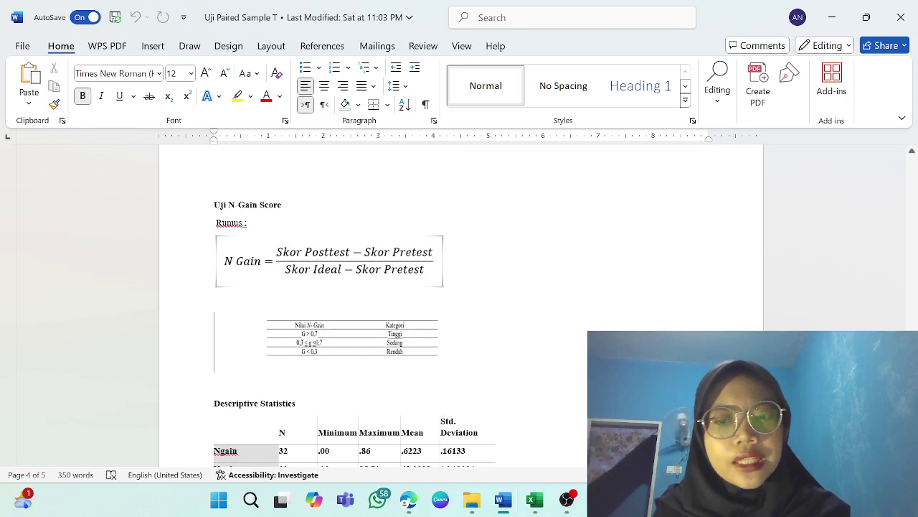
- Switch to the SPSS Data Editor and start a Compute Variable with the target variable postkurangpre
mouse_move(599, 500)
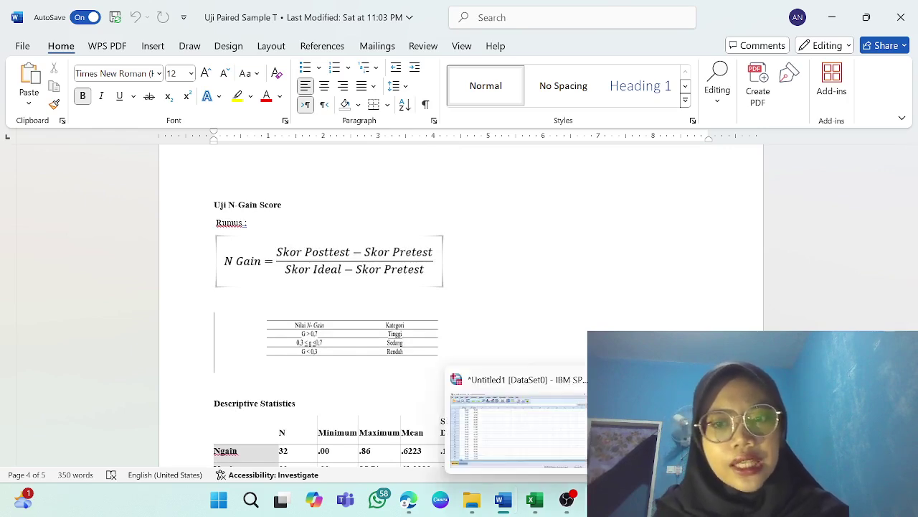
left_click(548, 449)
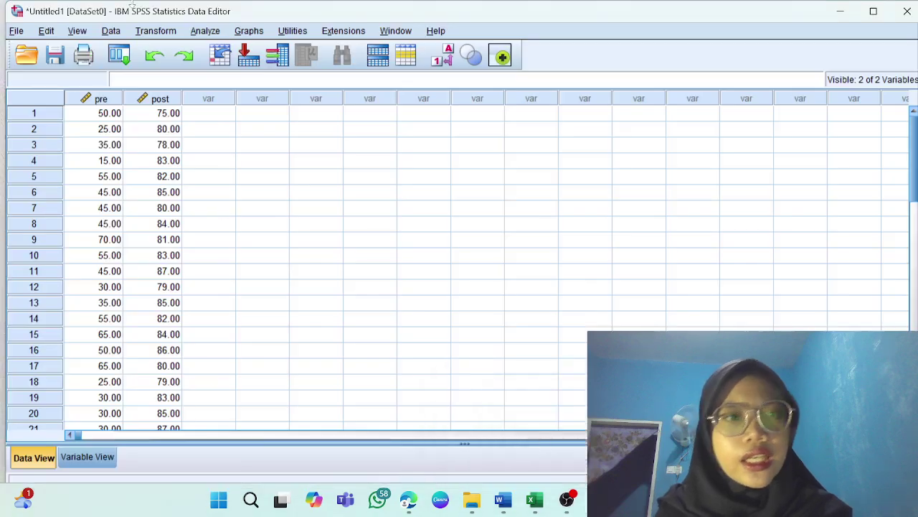
left_click(155, 31)
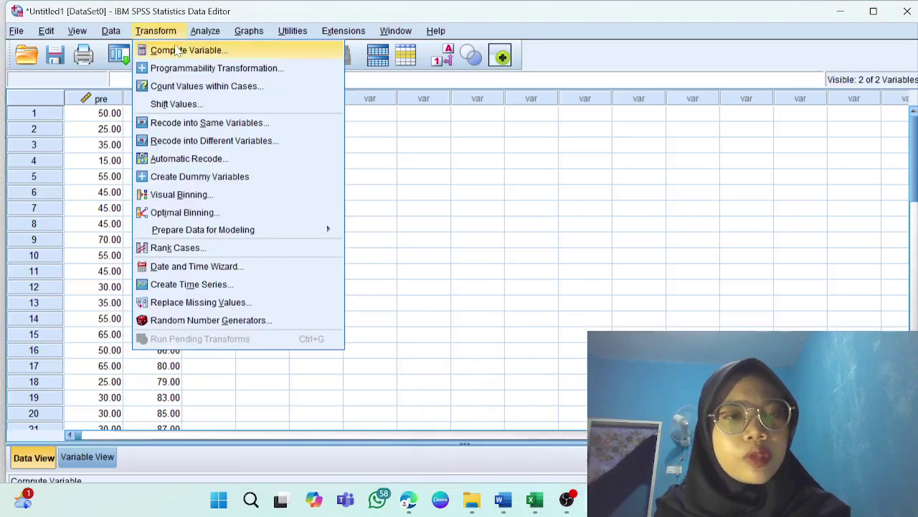
left_click(176, 49)
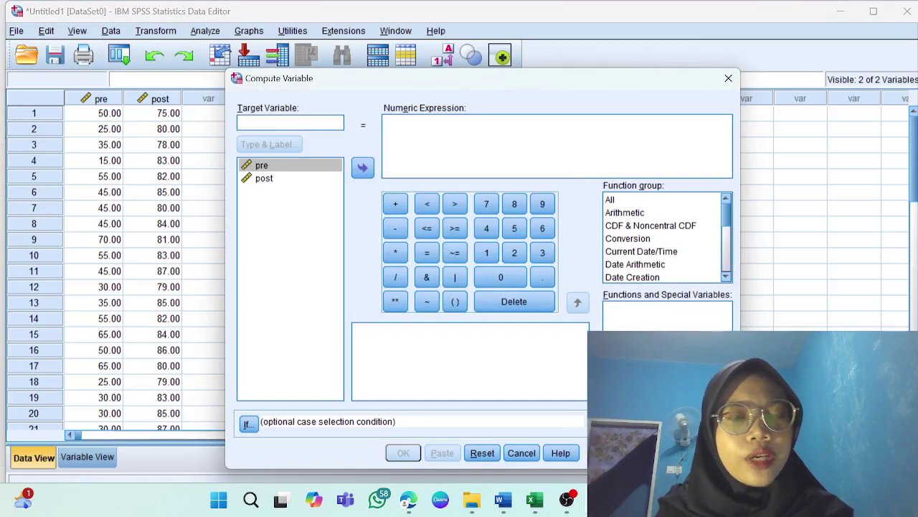
type("p")
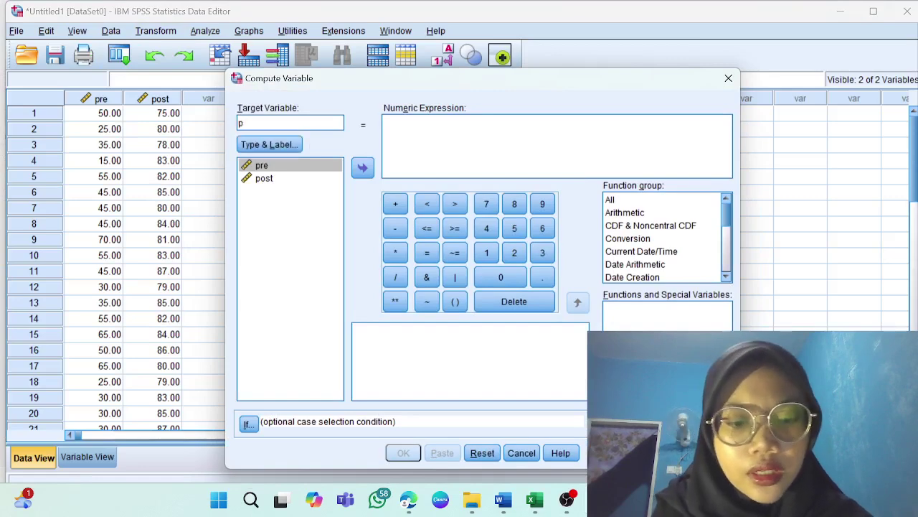
type("ostkur")
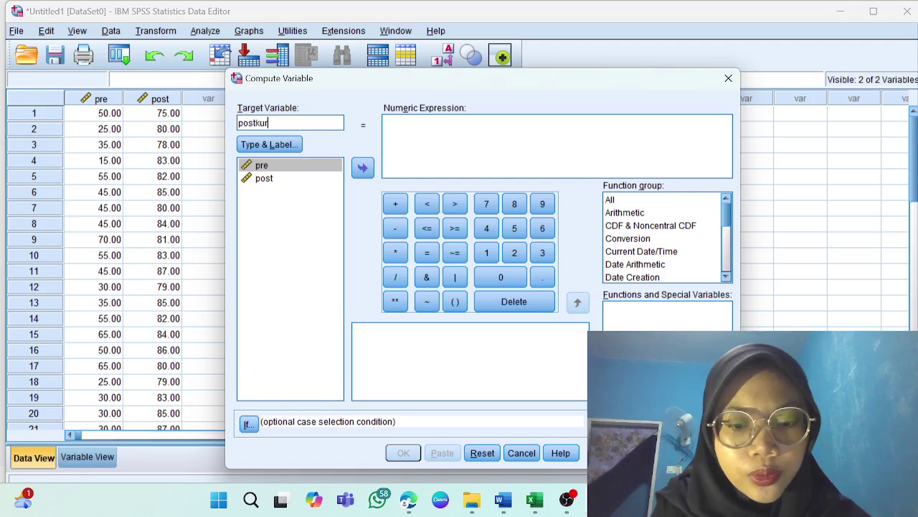
type("angpre")
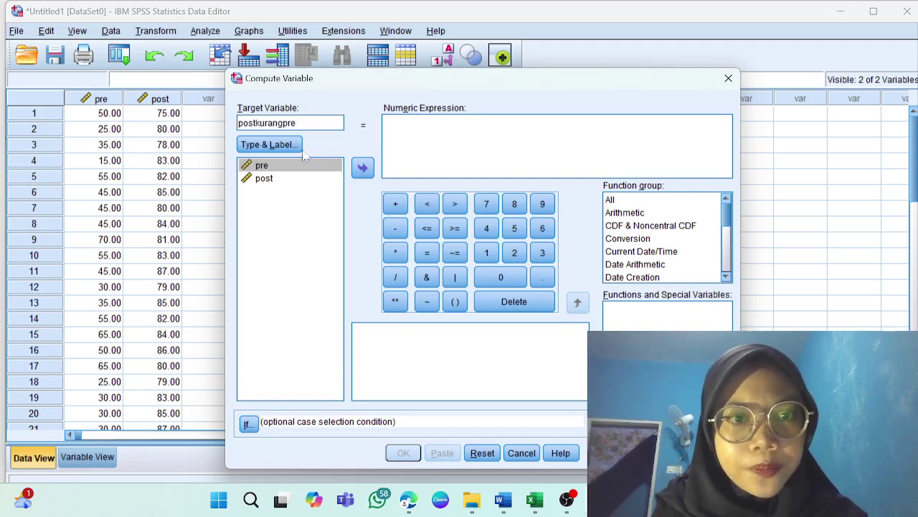
- Compute postkurangpre with the expression post - pre, and close the output viewer without saving its contents
left_click(301, 179)
left_click(362, 168)
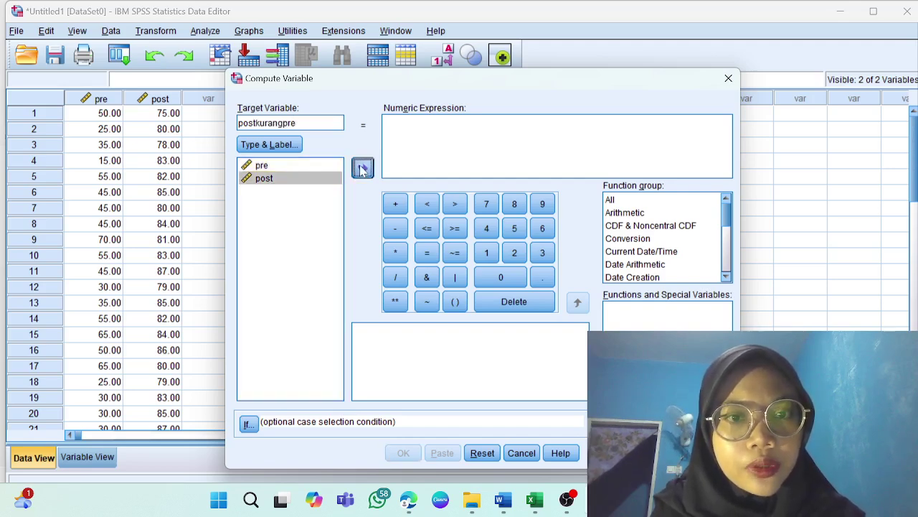
left_click(398, 230)
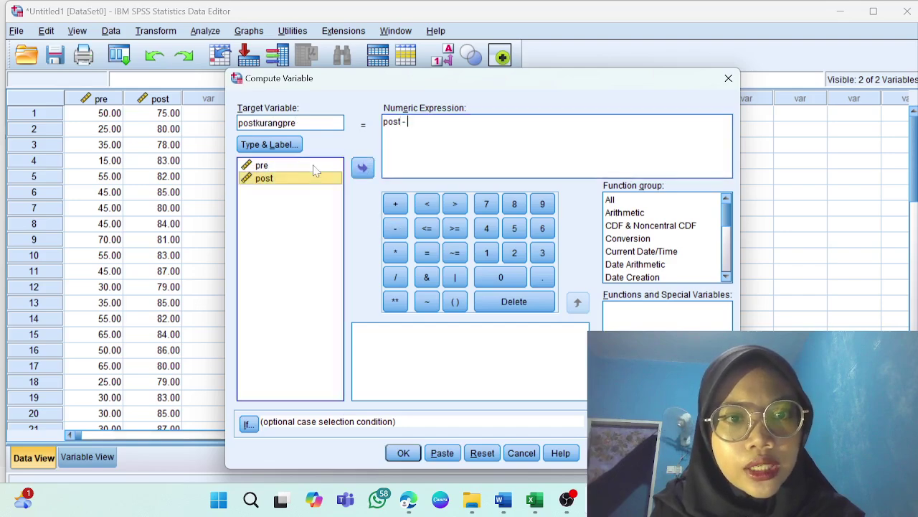
left_click(315, 166)
left_click(363, 167)
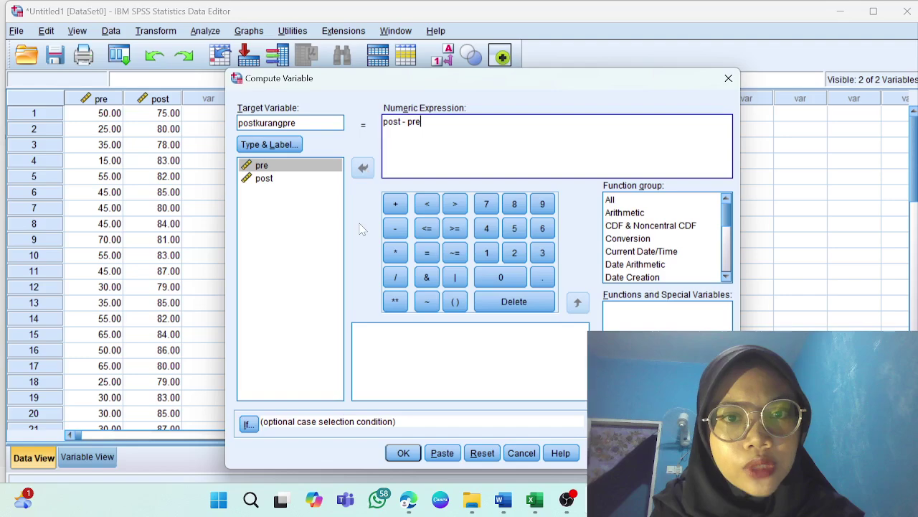
left_click(404, 452)
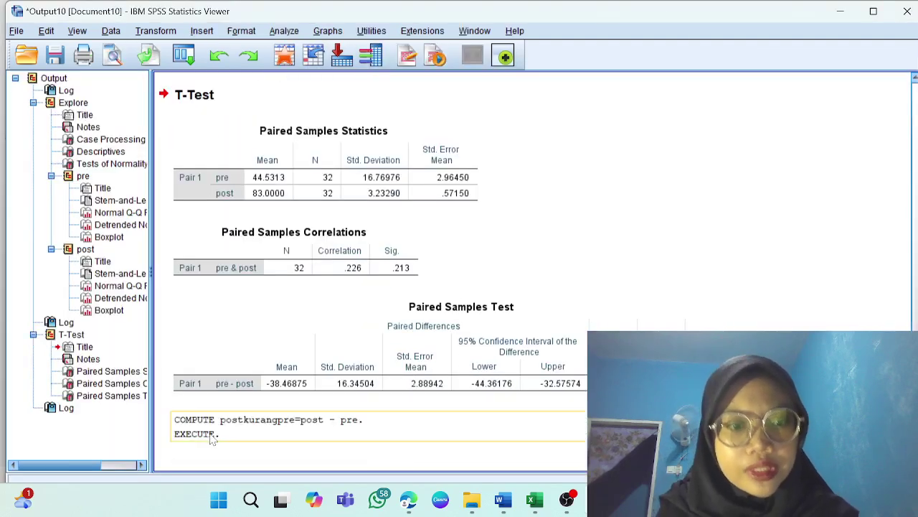
left_click(907, 11)
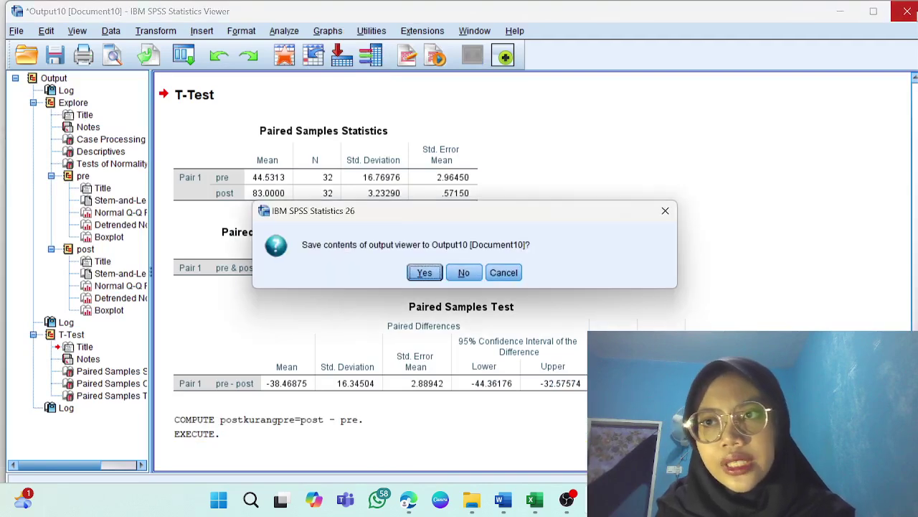
left_click(465, 273)
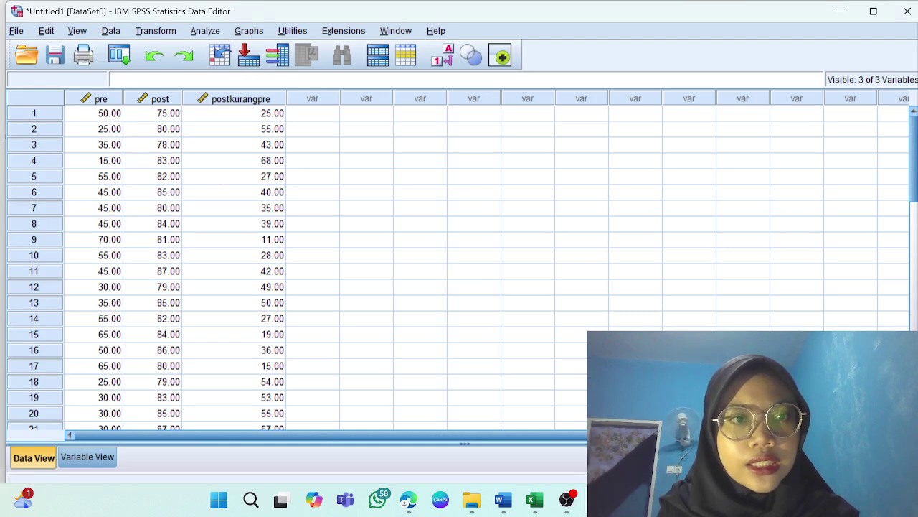
- Start another Compute Variable and name the target variable skoridealkurangpre
left_click(169, 32)
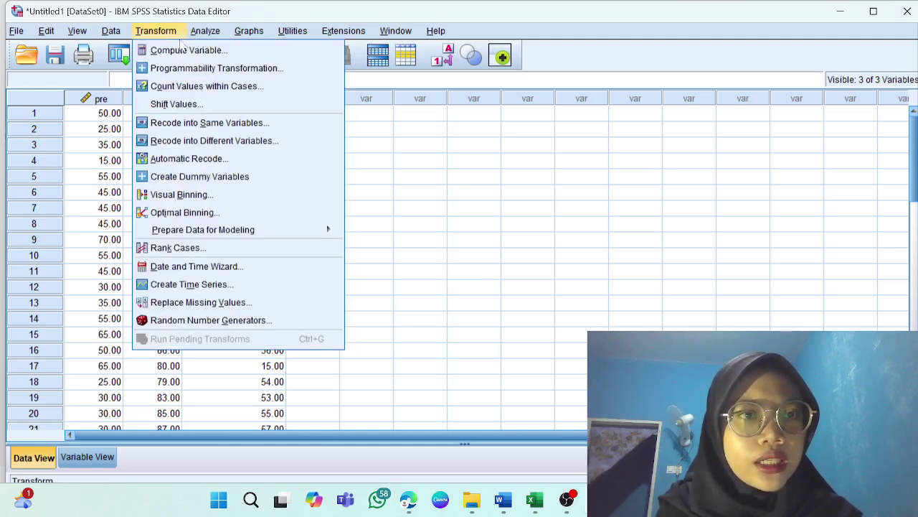
left_click(185, 52)
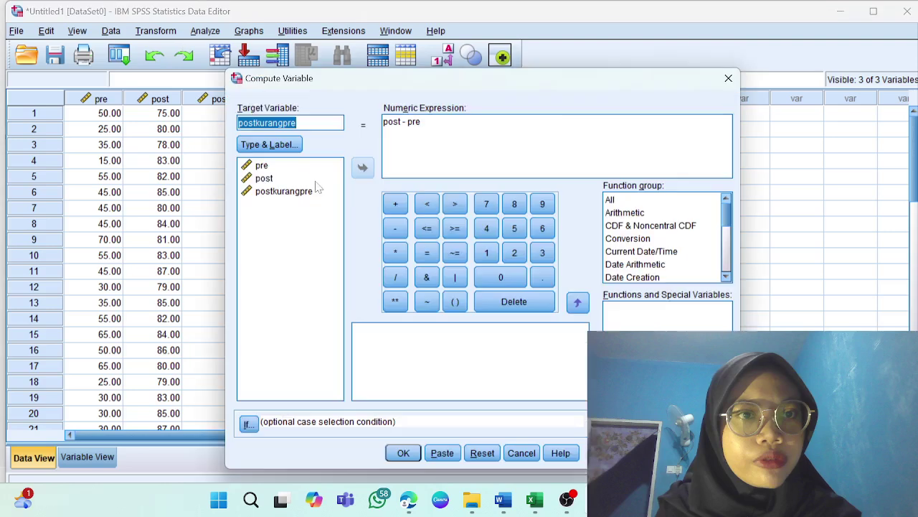
type("sk")
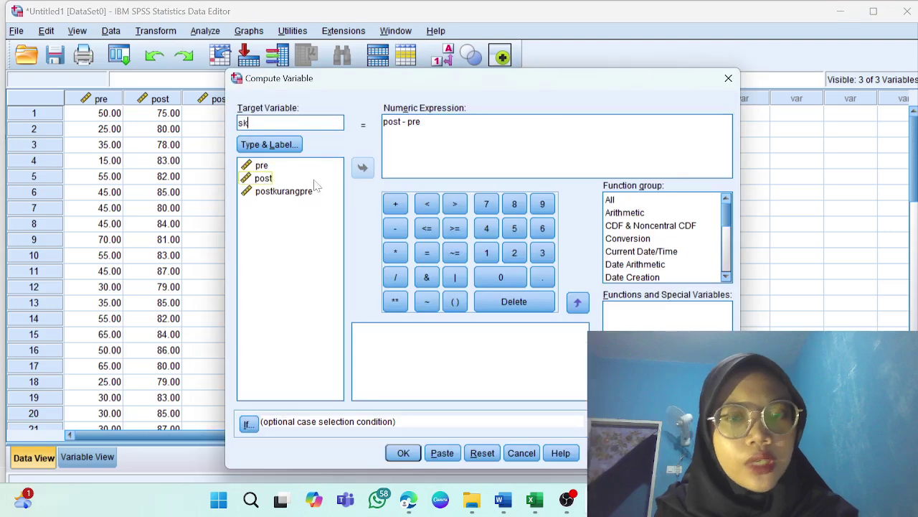
type("o")
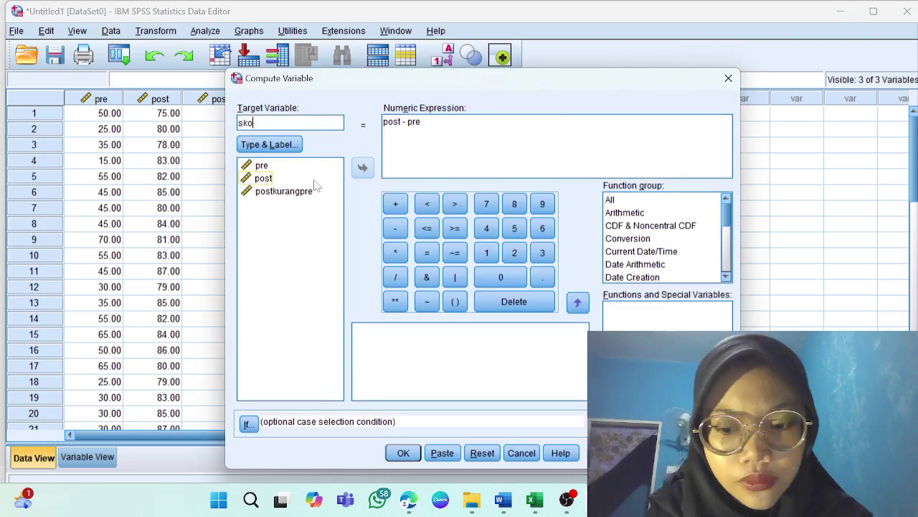
type("ride")
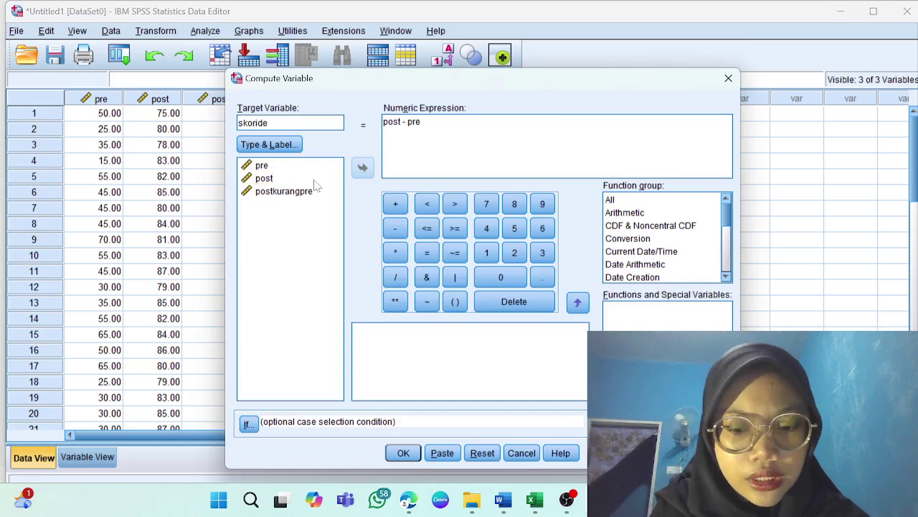
key("BackSpace")
type("AL")
key("BackSpace")
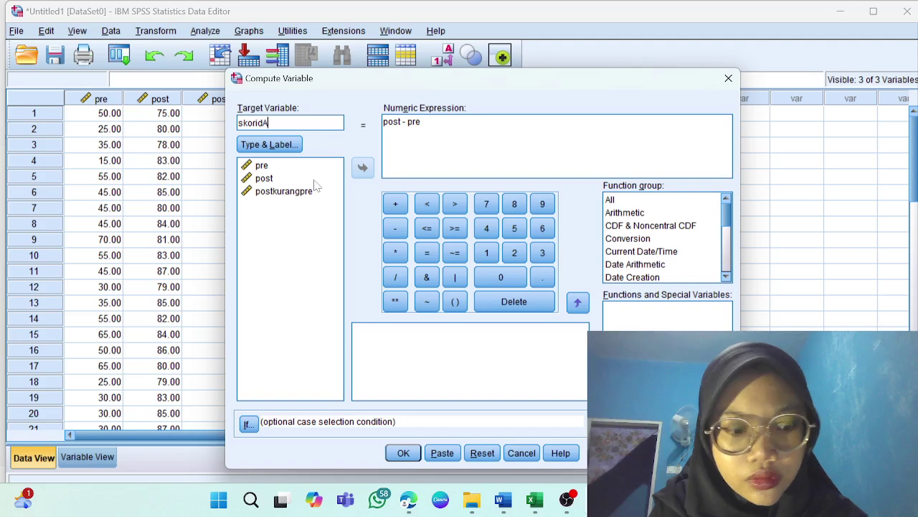
key("BackSpace")
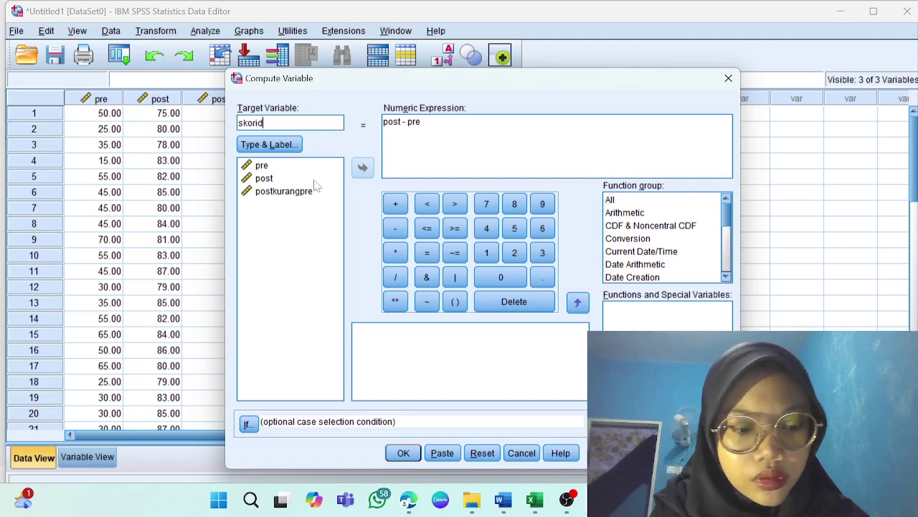
type("ea")
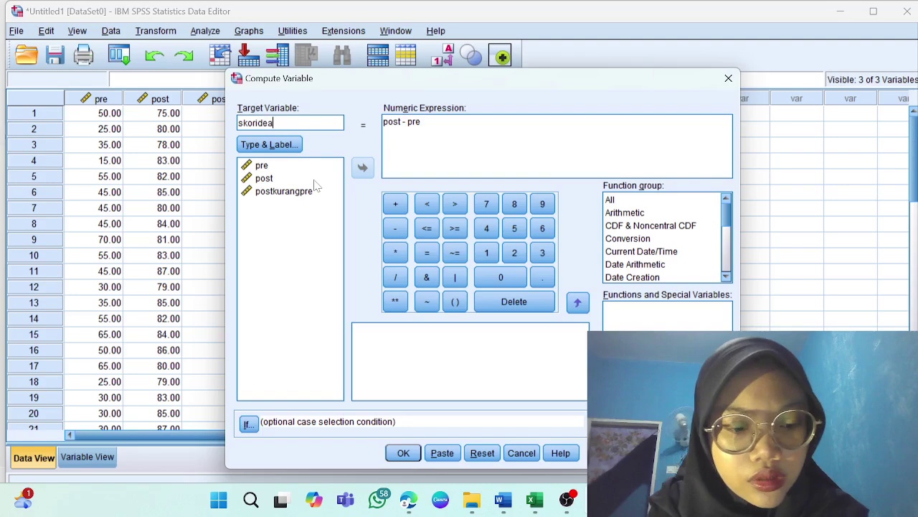
type("lkurang")
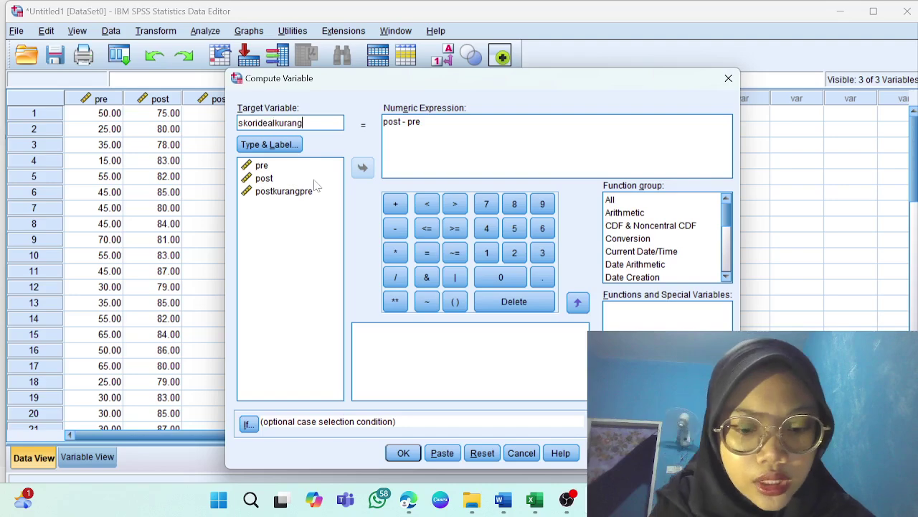
type("pre")
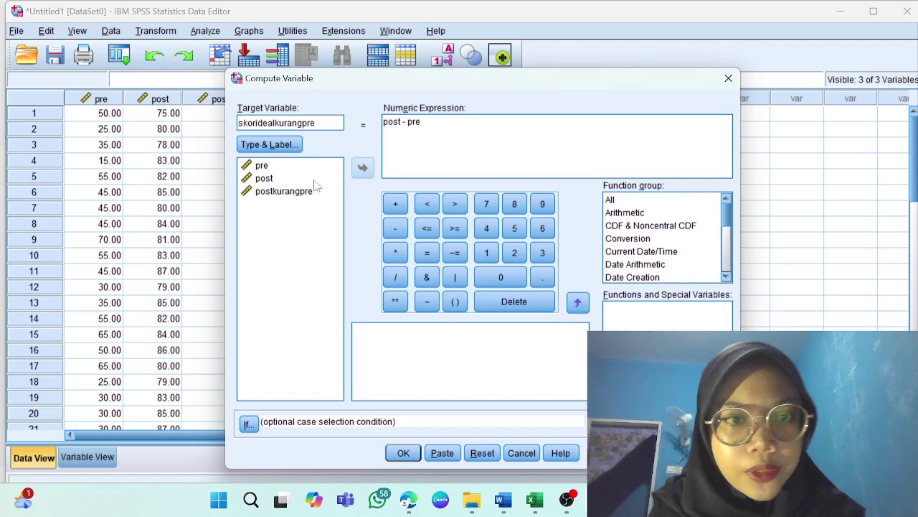
- Compute skoridealkurangpre with the expression 100 - pre in place of the previous one, and close the output viewer without saving
left_click(416, 122)
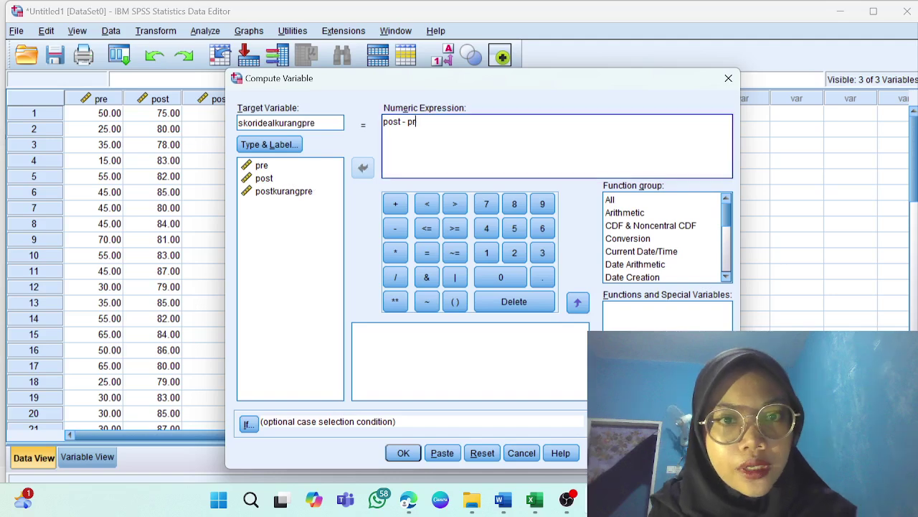
key("BackSpace")
key("BackSpace")
key("BackSpace")
key("BackSpace")
key("BackSpace")
key("BackSpace")
key("BackSpace")
key("BackSpace")
key("BackSpace")
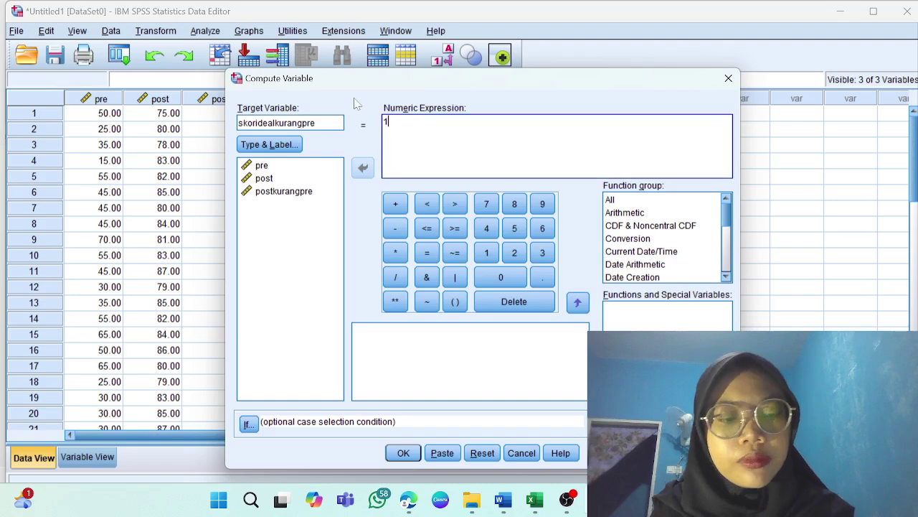
type("100")
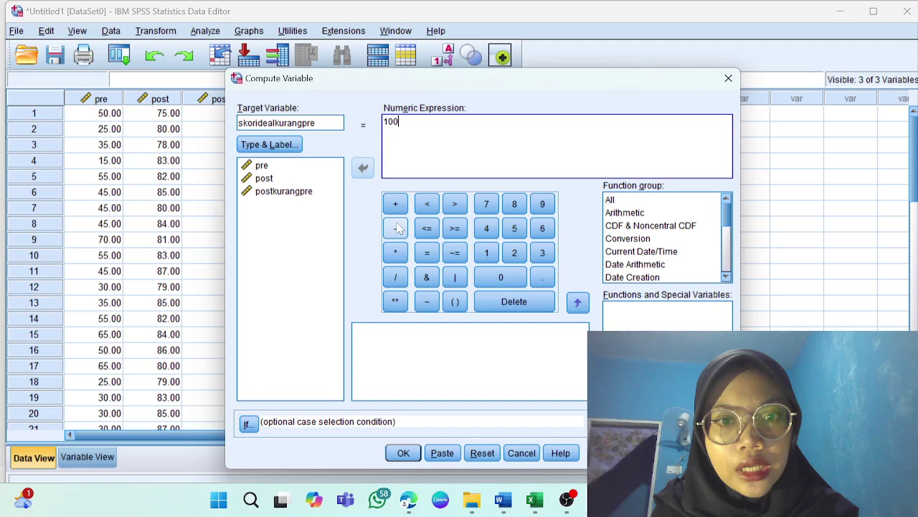
left_click(395, 228)
left_click(318, 165)
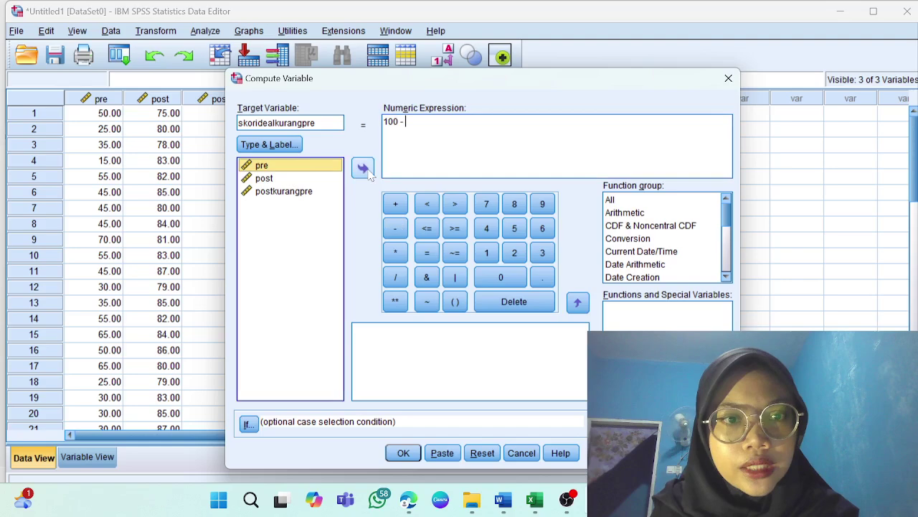
left_click(364, 171)
left_click(404, 453)
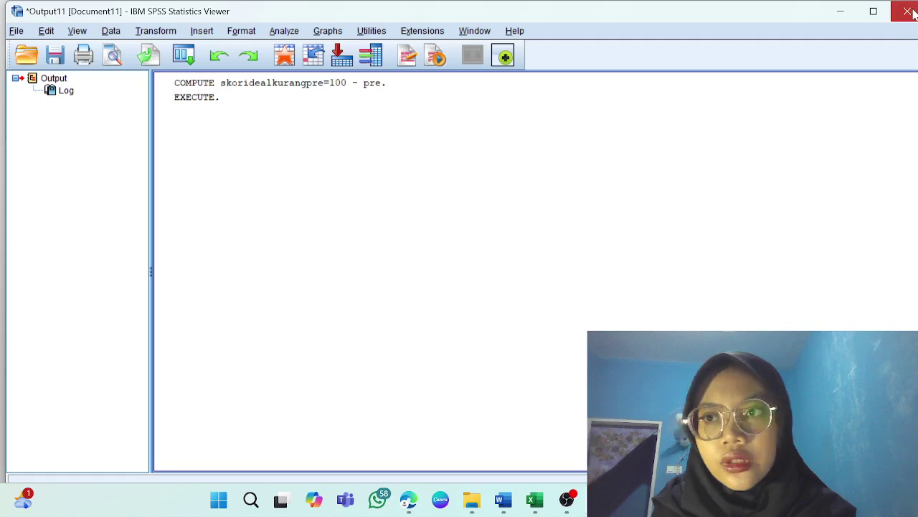
left_click(908, 12)
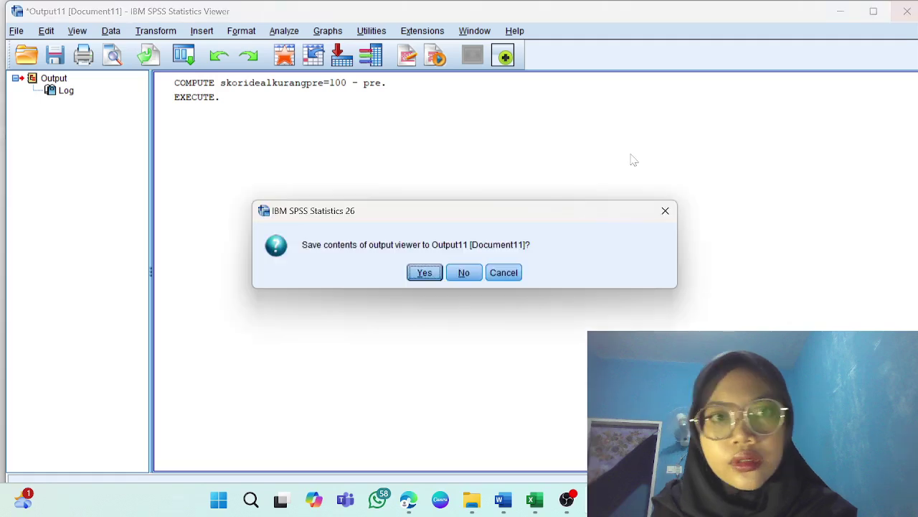
left_click(463, 272)
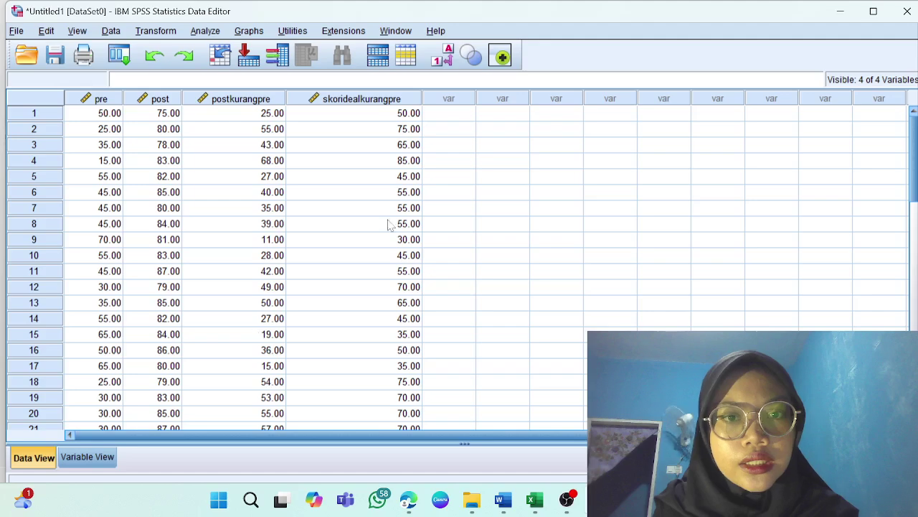
- Start another Compute Variable and name the target variable Ngainscore
left_click(156, 31)
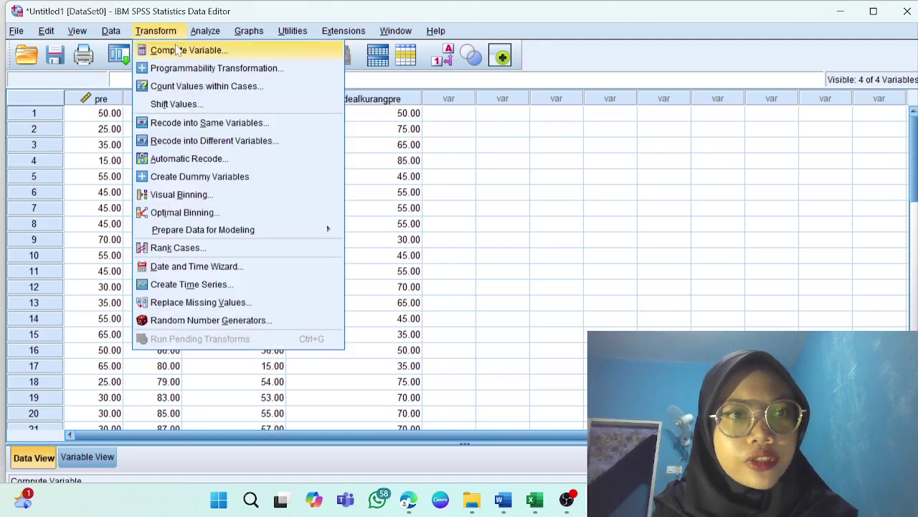
left_click(178, 49)
type("n")
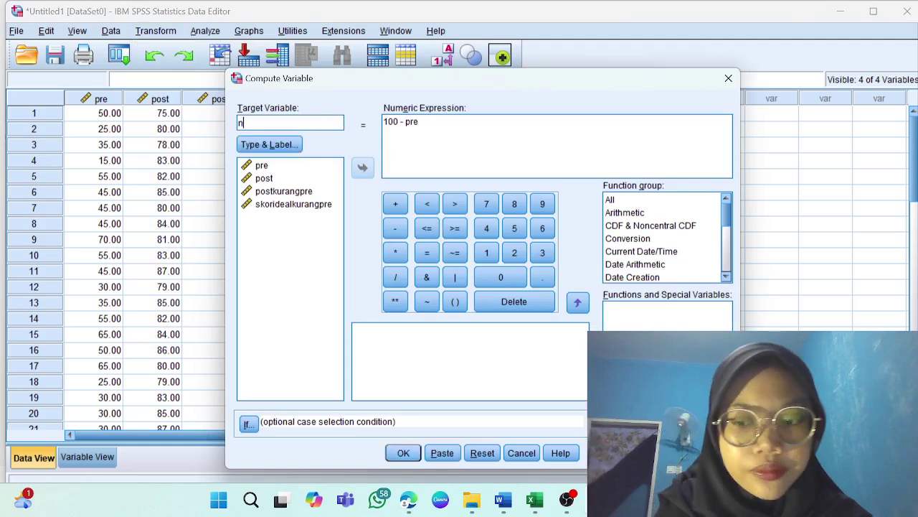
key("BackSpace")
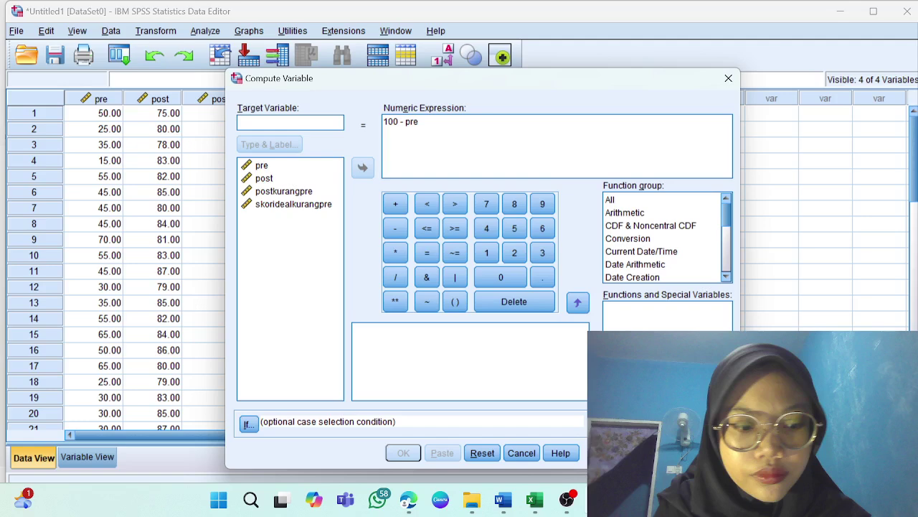
type("NgAIN")
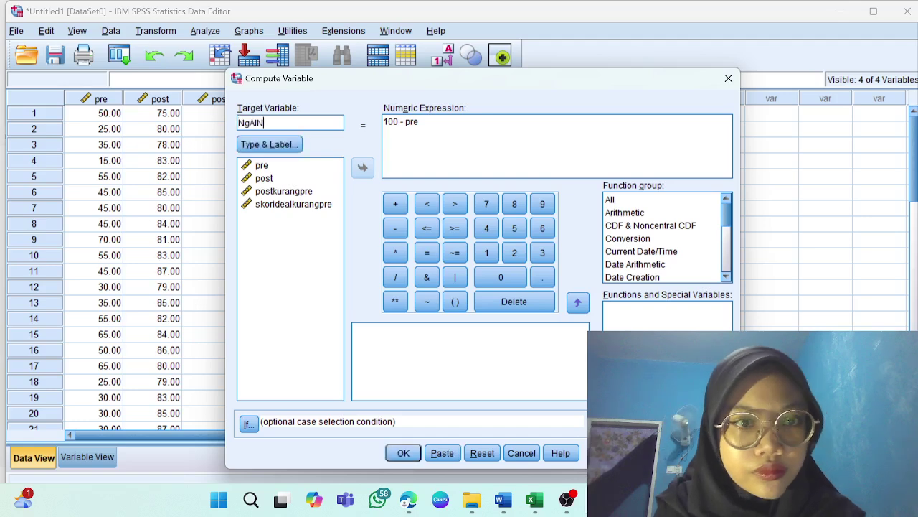
key("BackSpace")
key("BackSpace")
key("BackSpace")
key("BackSpace")
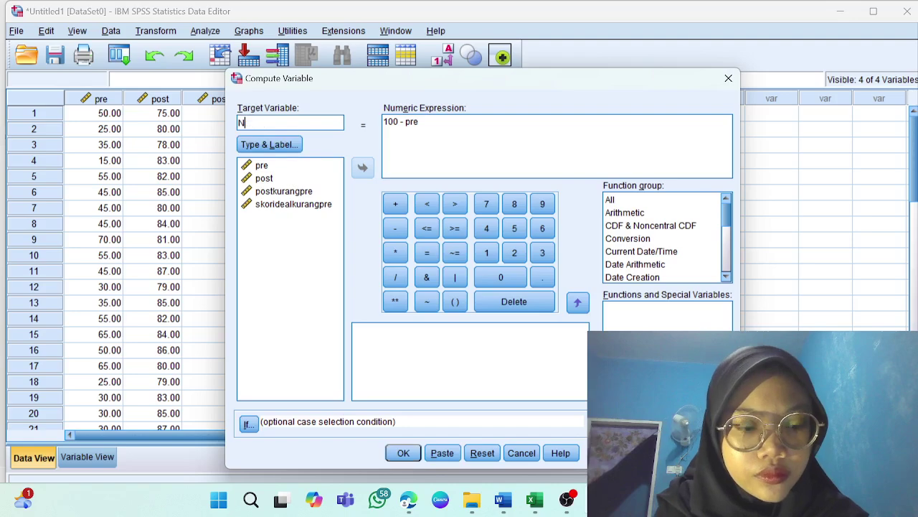
type("gain")
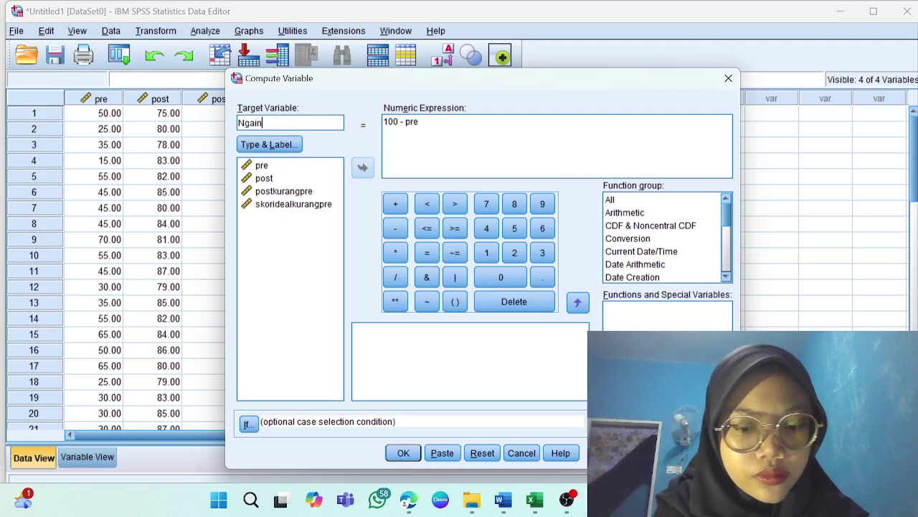
type("sc")
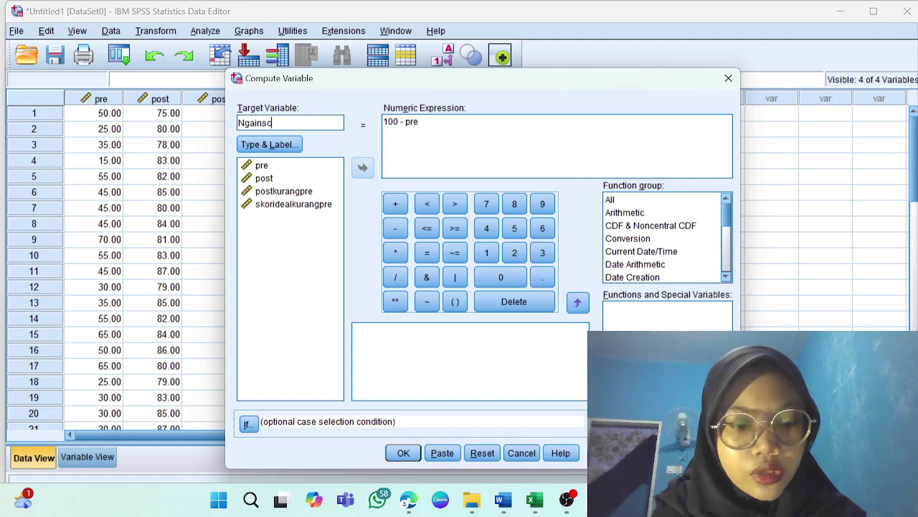
type("ore")
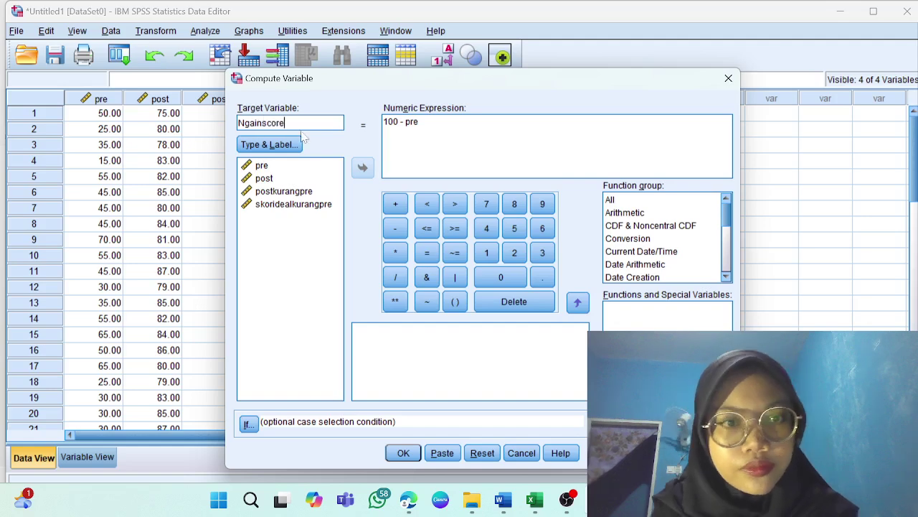
- Compute Ngainscore with the expression postkurangpre / skoridealkurangpre in place of the previous one, and return to the Data Editor to review the scores
left_click(419, 121)
key("BackSpace")
key("BackSpace")
key("BackSpace")
key("BackSpace")
key("BackSpace")
key("BackSpace")
key("BackSpace")
key("BackSpace")
key("BackSpace")
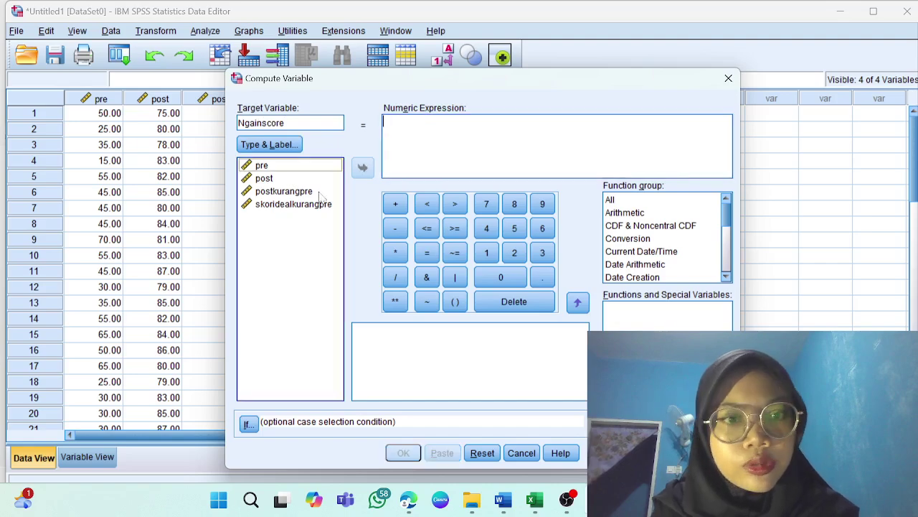
left_click(287, 191)
left_click(364, 171)
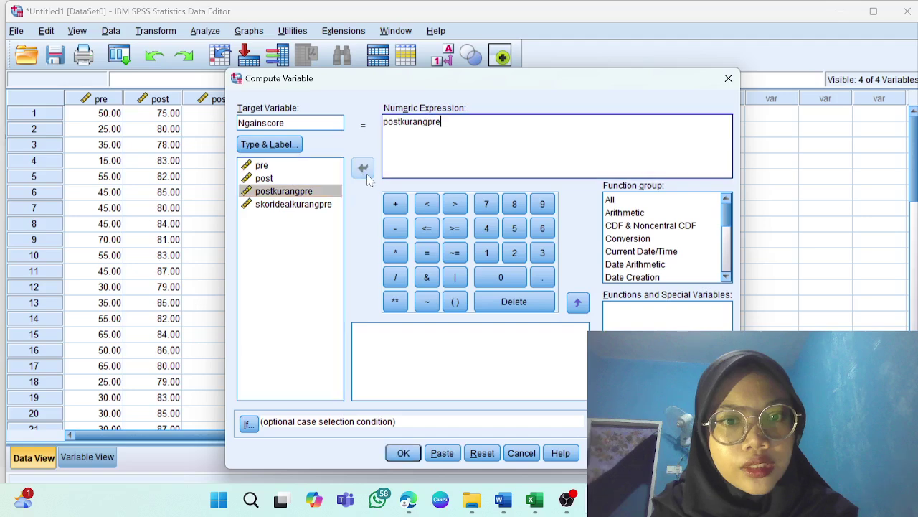
type("-")
left_click(293, 204)
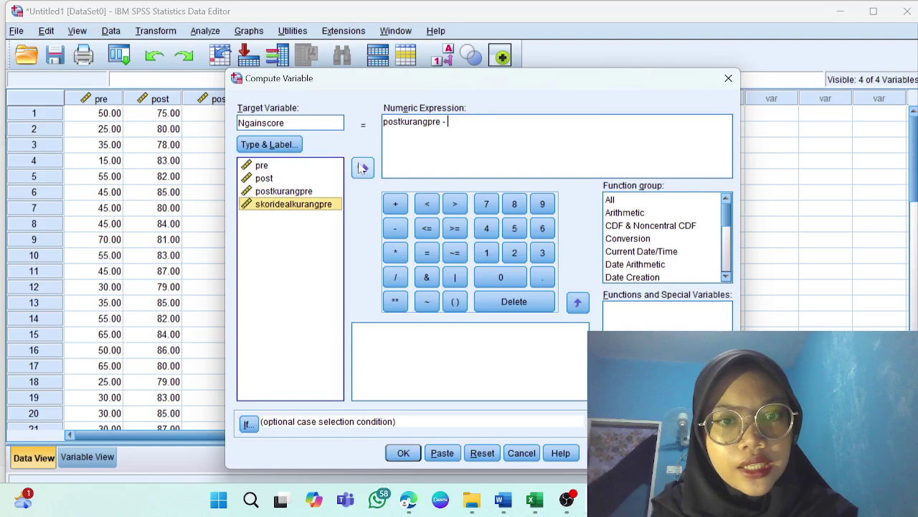
left_click(363, 168)
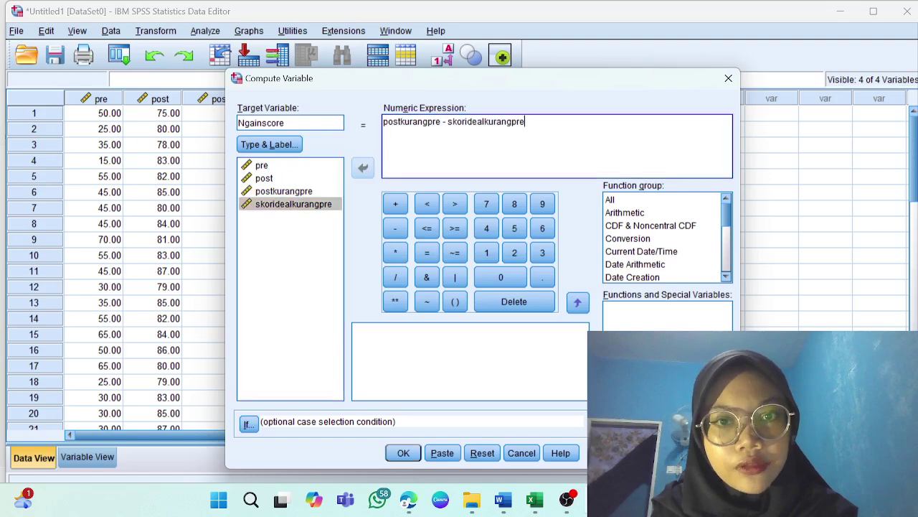
key("BackSpace")
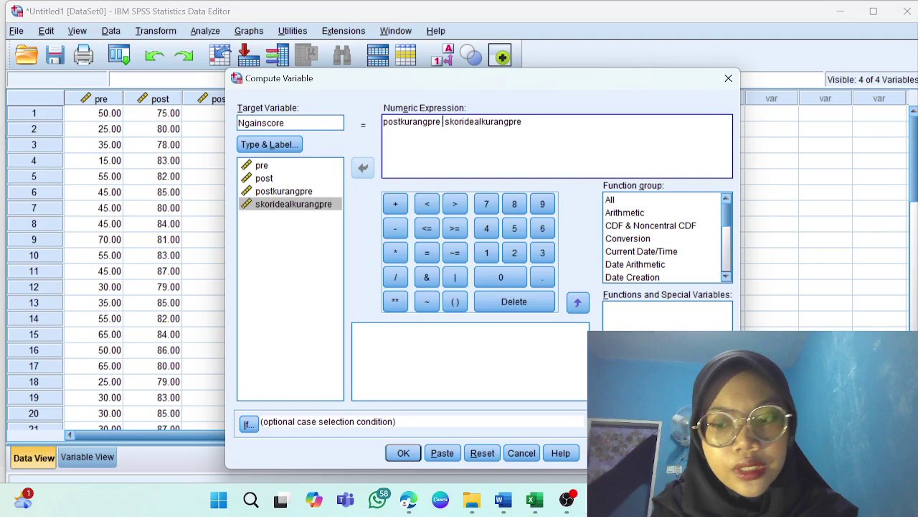
type("/")
key("Return")
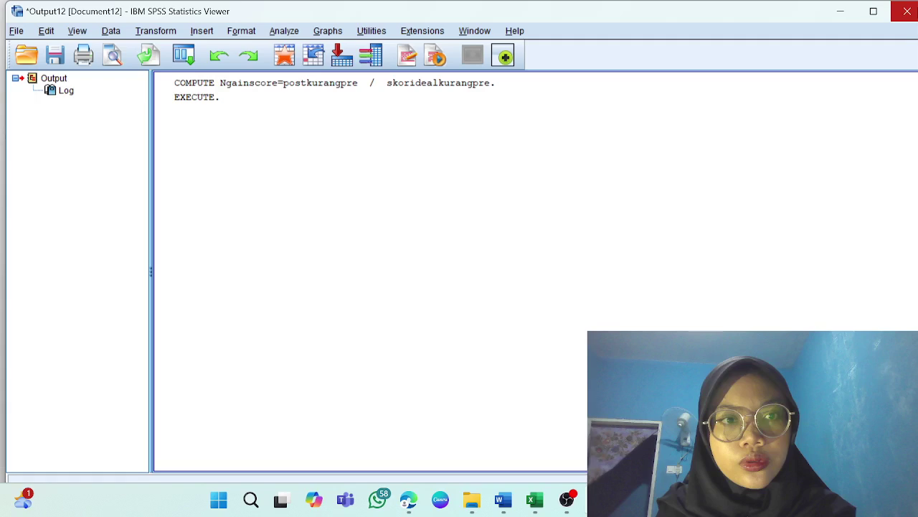
key("alt+Tab")
scroll(486, 246, "down", 2)
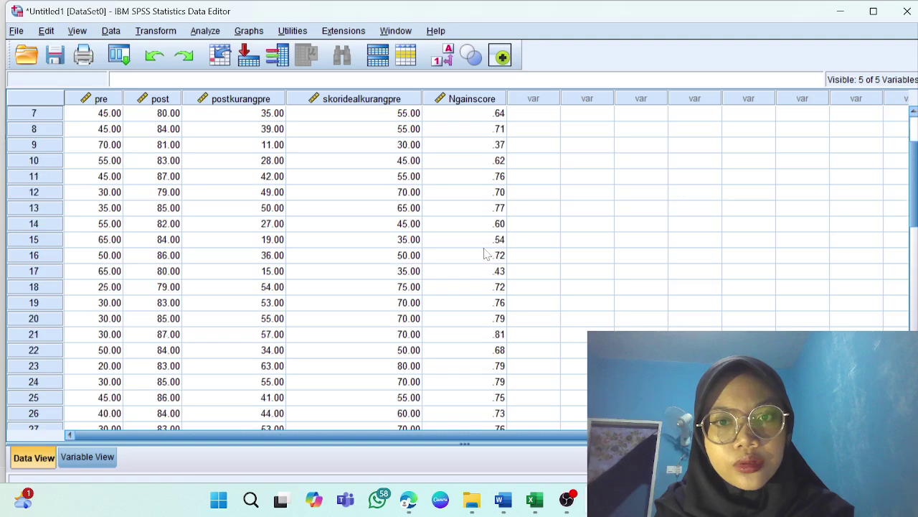
scroll(485, 253, "up", 2)
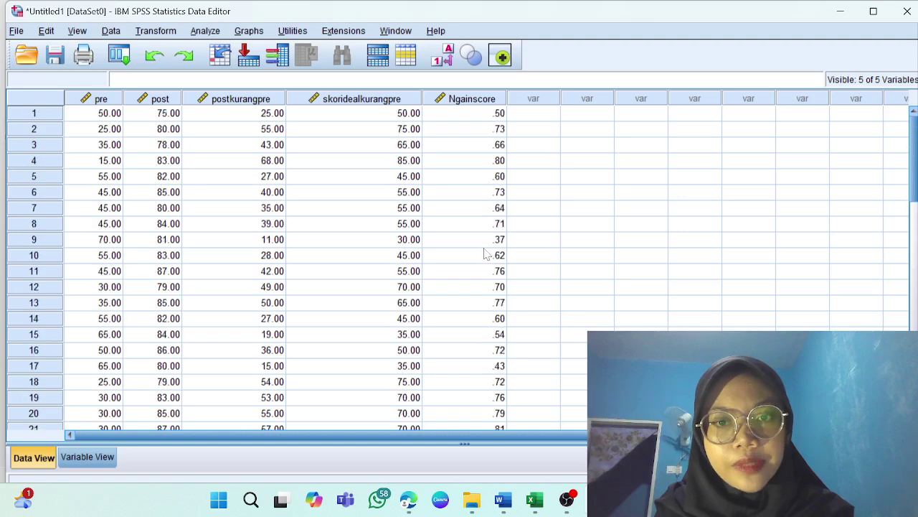
scroll(484, 252, "down", 1)
scroll(491, 170, "up", 1)
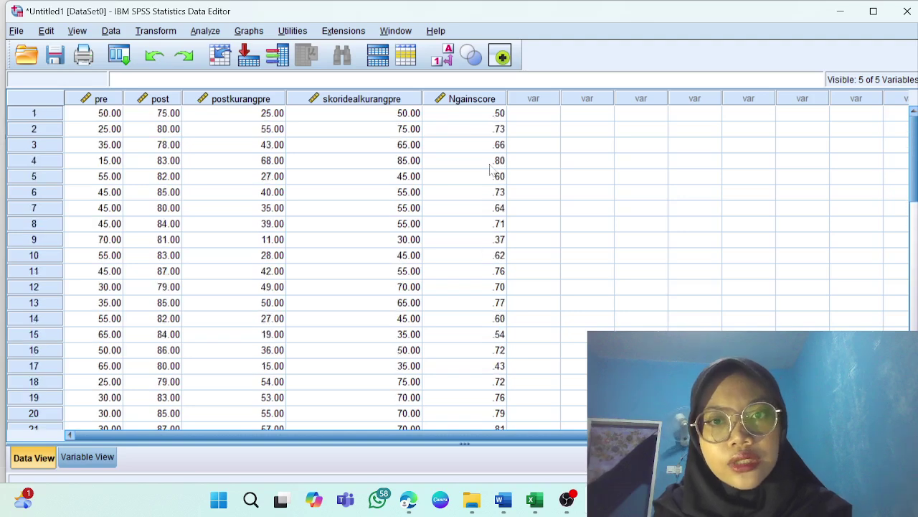
- Start another Compute Variable and name the target variable Ngainscorepersen
left_click(534, 99)
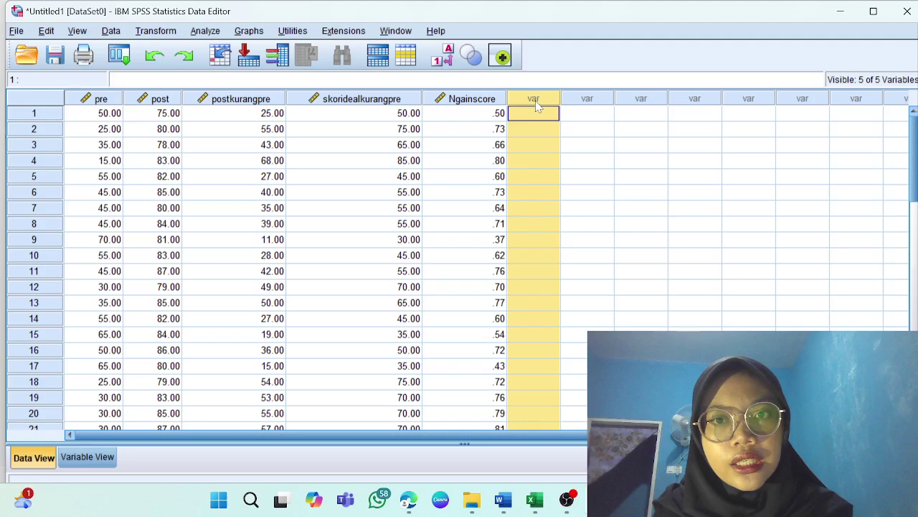
key("Left")
left_click(155, 31)
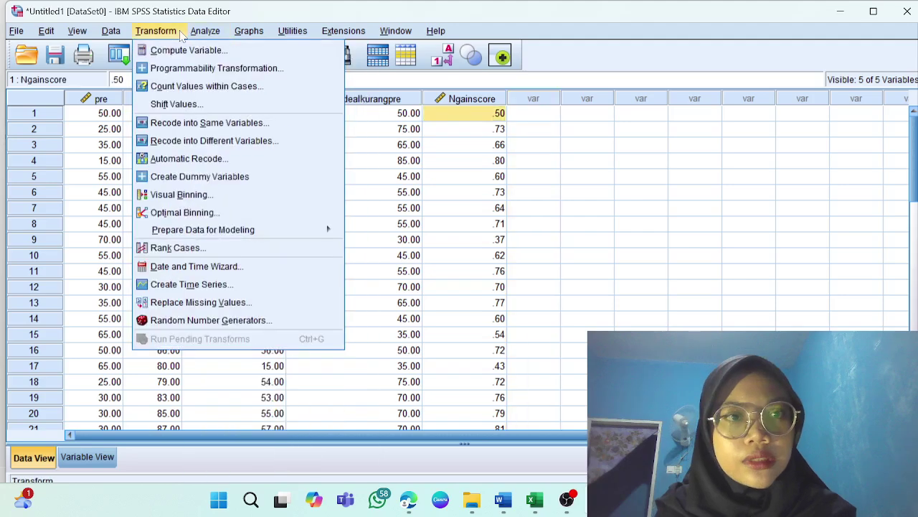
left_click(188, 50)
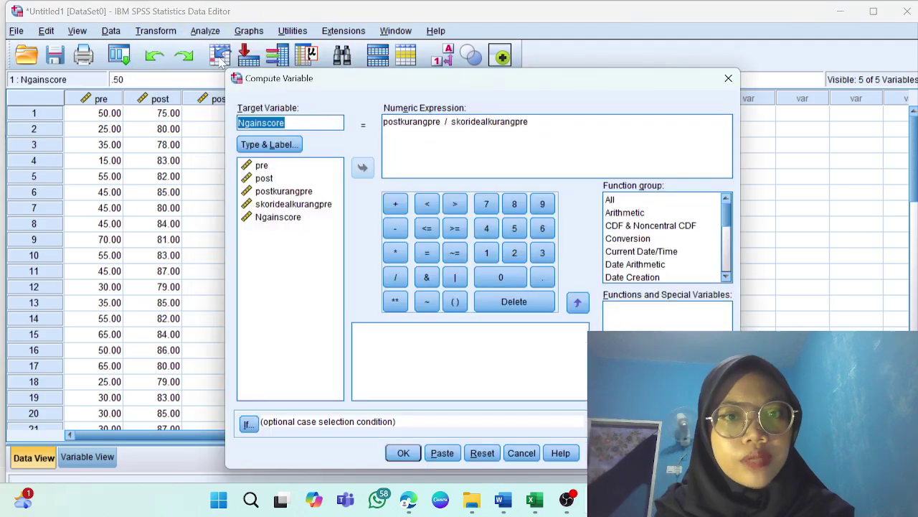
key("End")
type("pe")
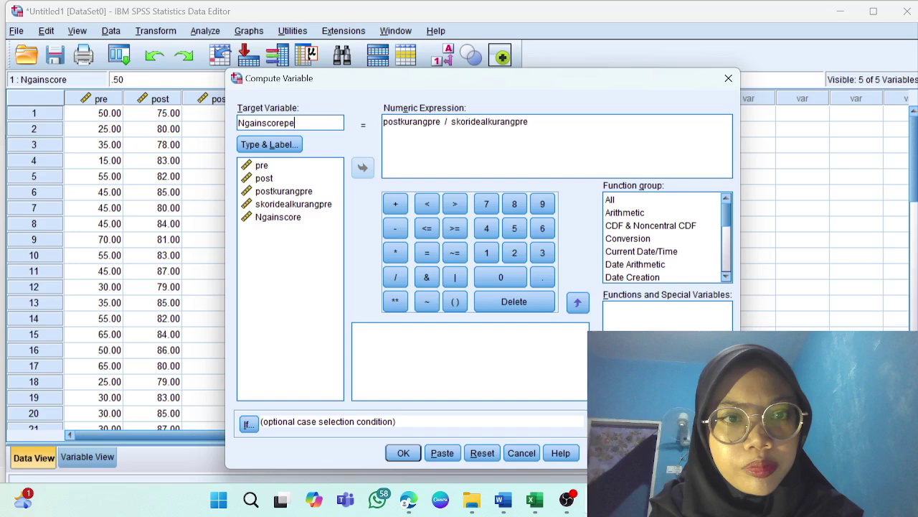
type("rsen")
- Compute Ngainscorepersen with the expression 100 * Ngainscore in place of the previous one, and close the output viewer without saving its contents
left_click(529, 121)
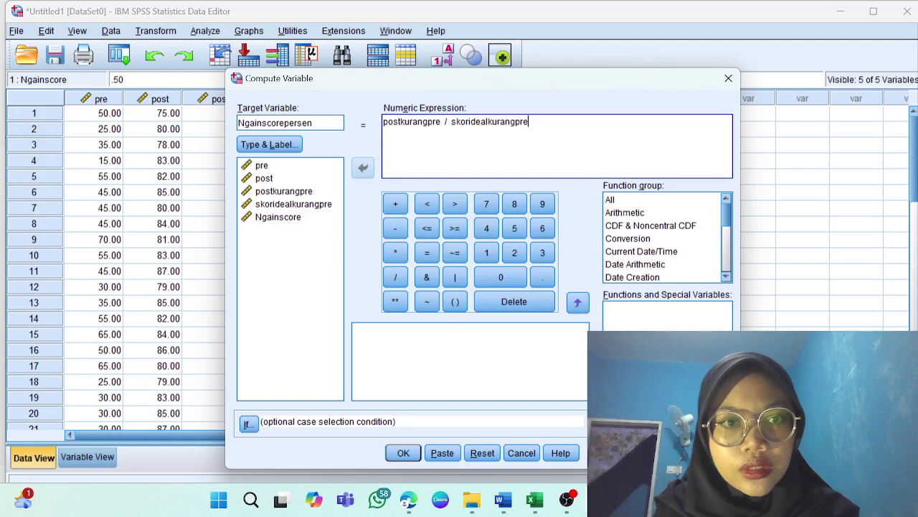
key("ctrl+a")
type("100 *")
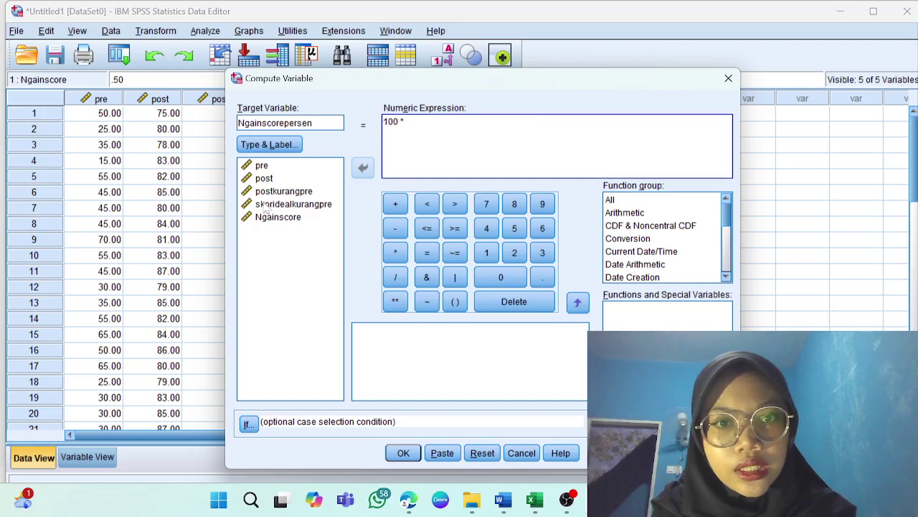
left_click(266, 217)
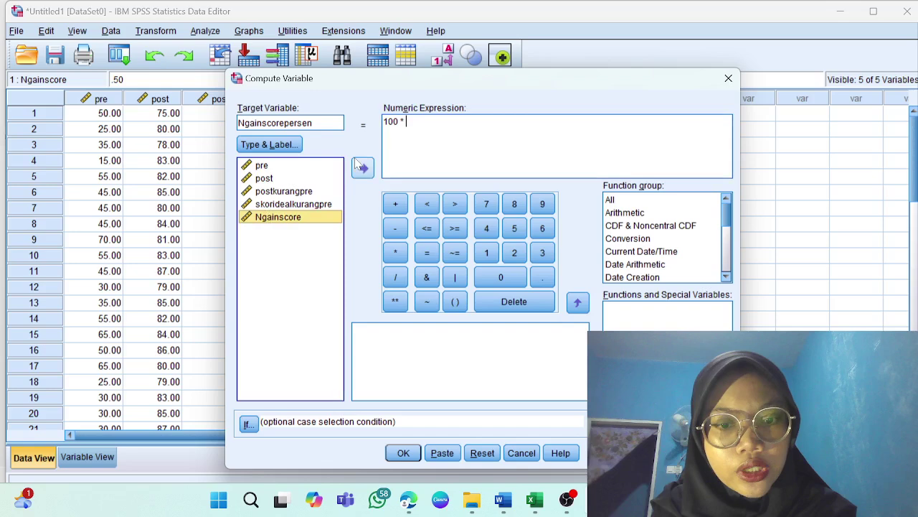
left_click(909, 12)
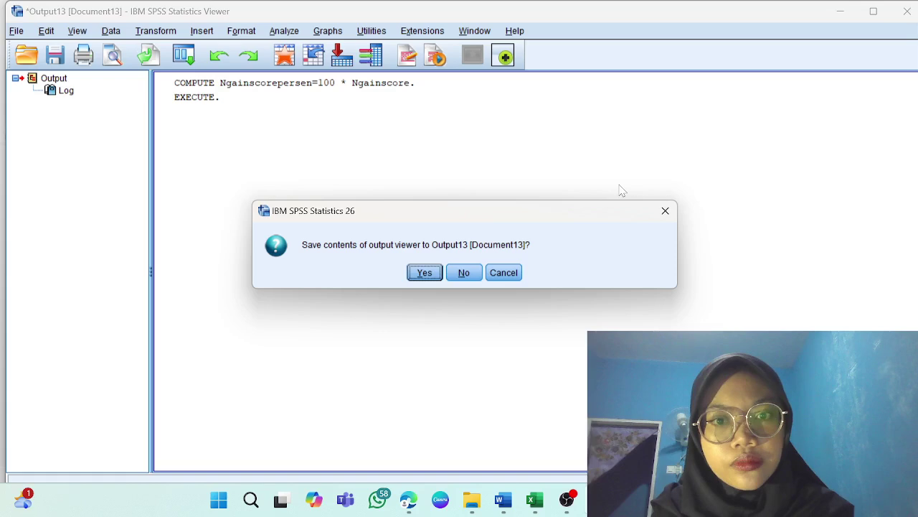
key("n")
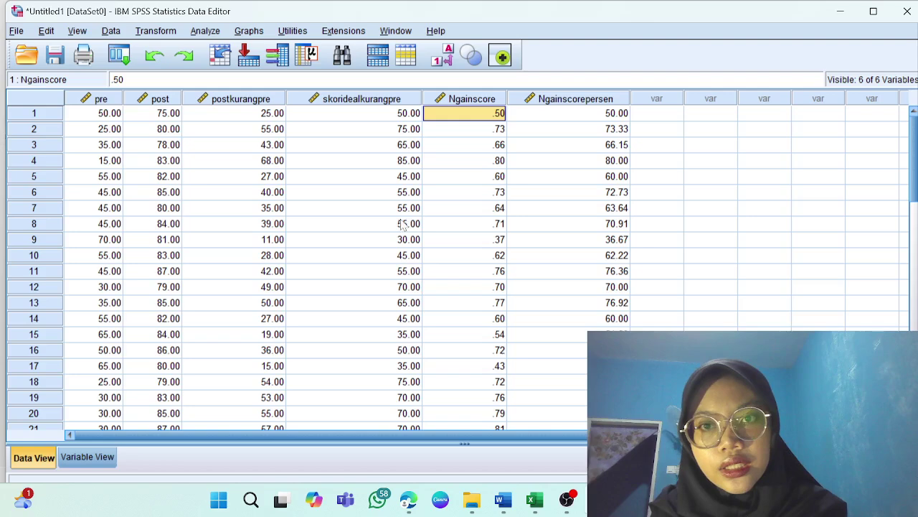
- Consult the N-Gain tables in the Word document, and set up a Descriptives analysis in SPSS with Ngainscore and Ngainscorepersen as the variables
key("alt+Tab")
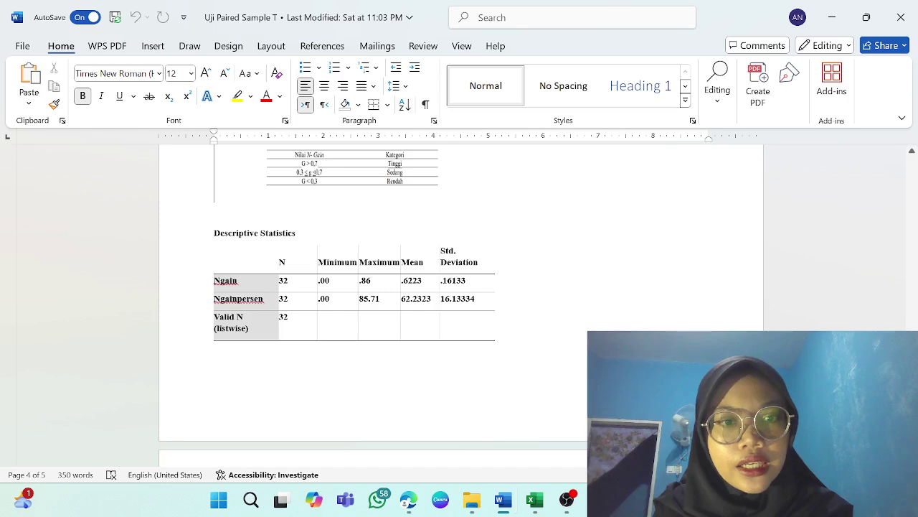
scroll(403, 348, "up", 3)
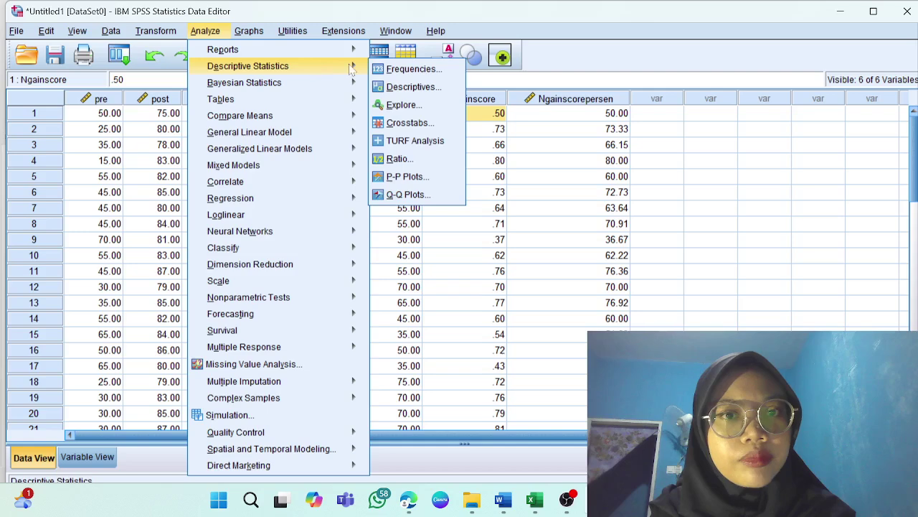
left_click(410, 86)
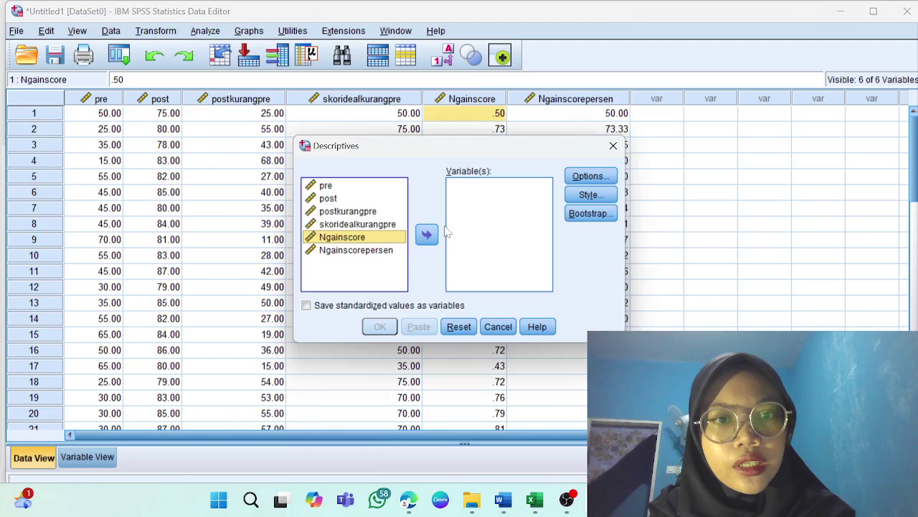
double_click(427, 234)
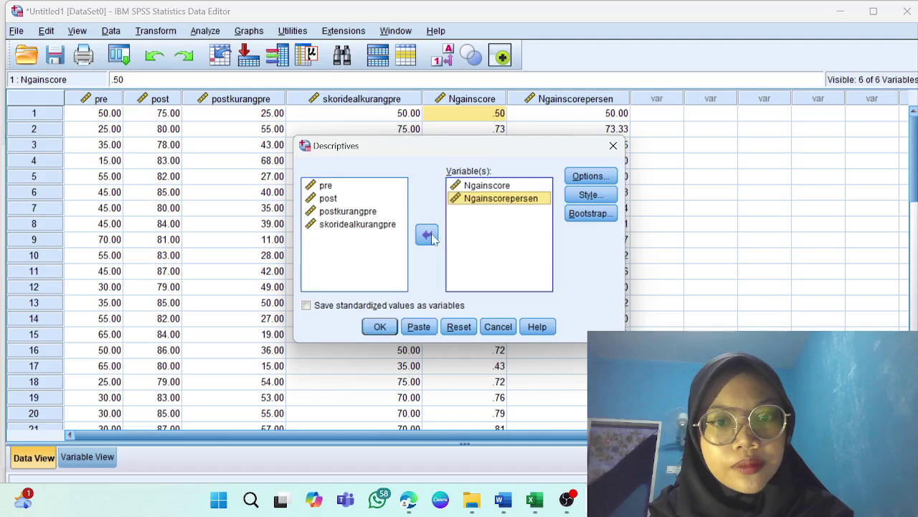